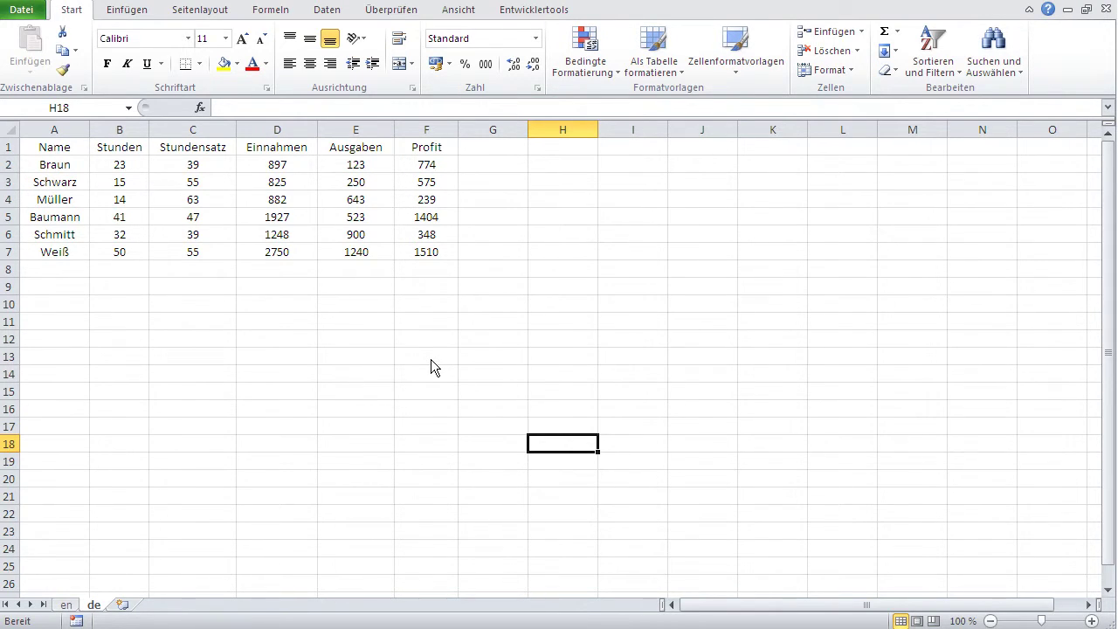
Inspect Braun's Einnahmen and Profit formulas, leaving both unchanged.
{"action": "left_click", "coordinate": [267, 166]}
{"action": "double_click", "coordinate": [268, 168]}
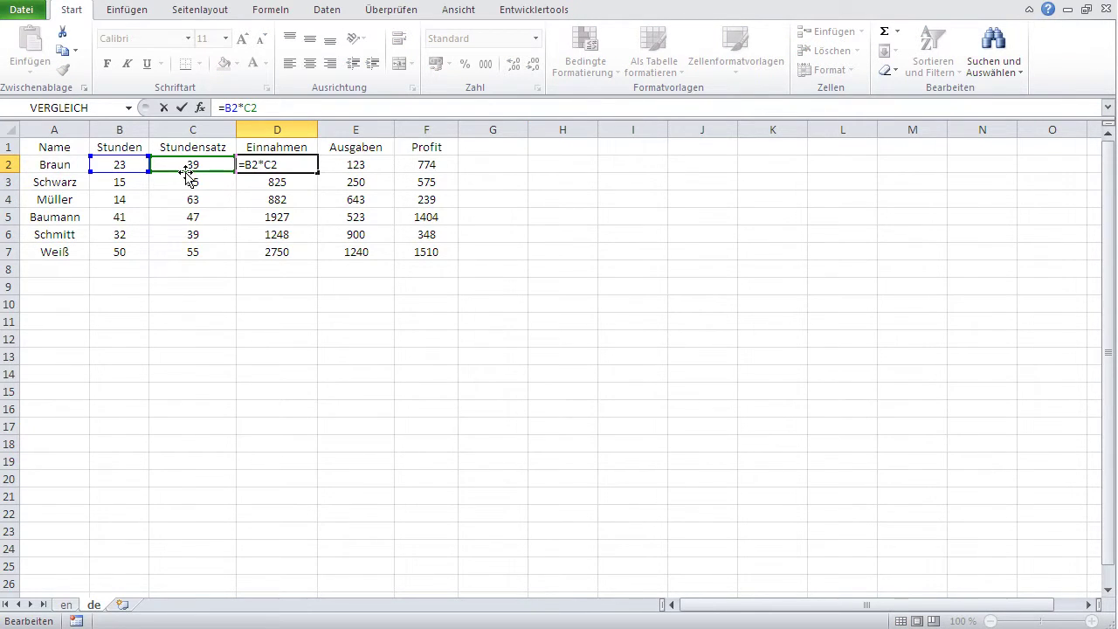
{"action": "key", "text": "Return"}
{"action": "left_click", "coordinate": [428, 162]}
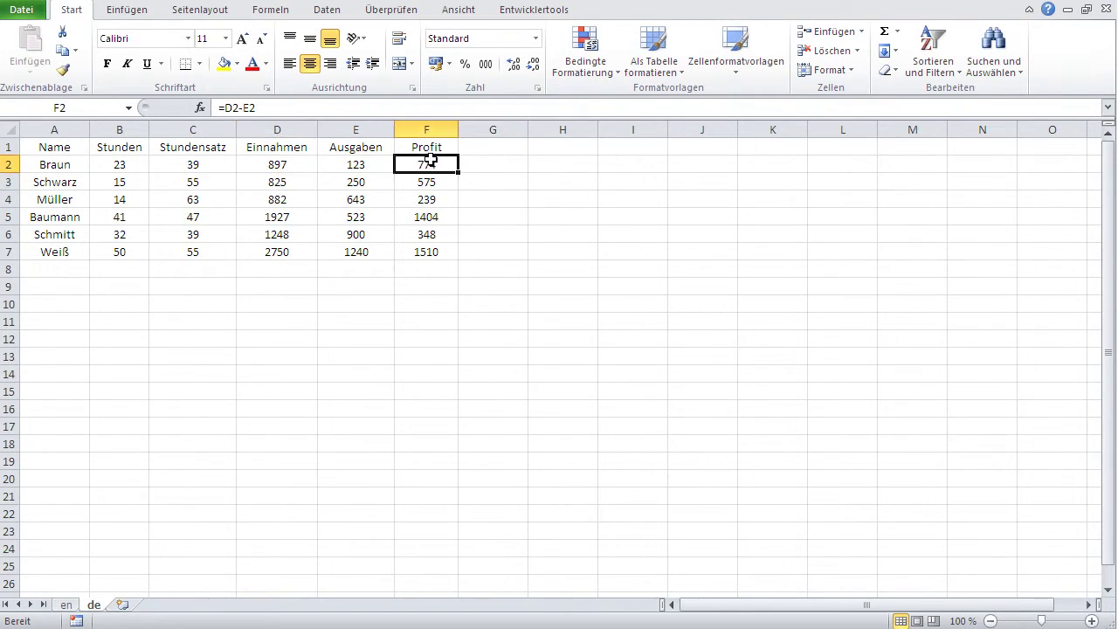
{"action": "left_click", "coordinate": [361, 104]}
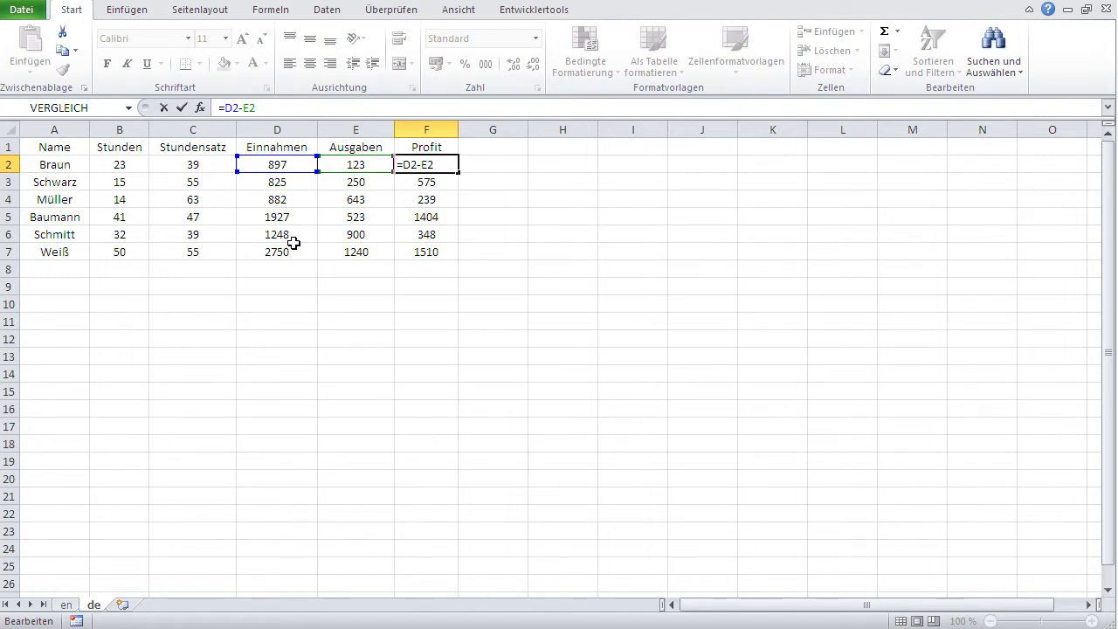
{"action": "key", "text": "Return"}
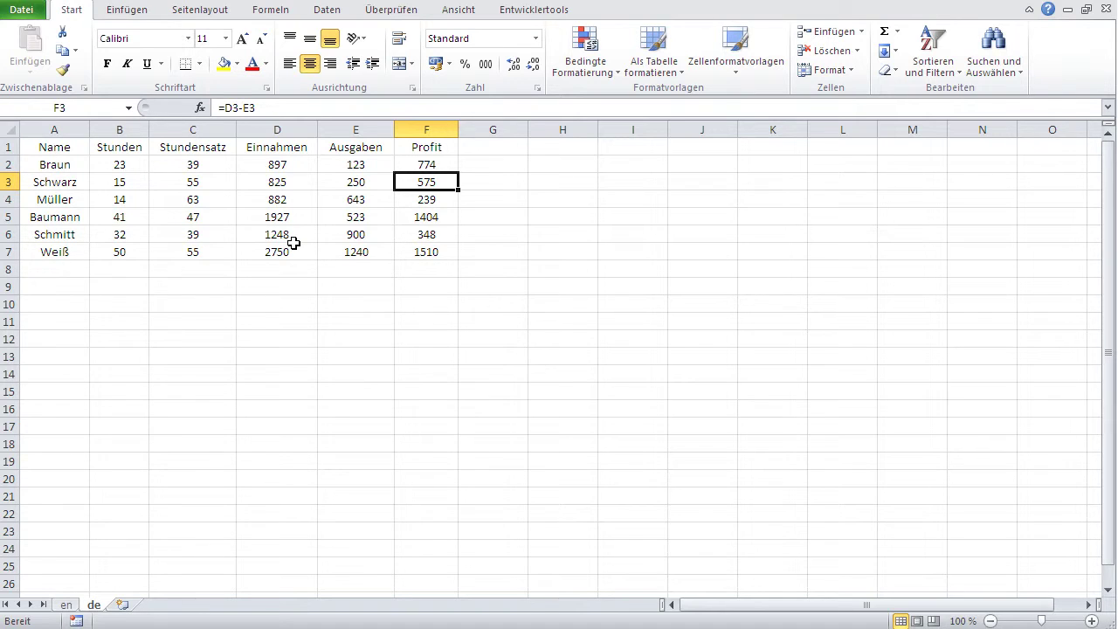
Enter the label Stundensatz in K2 and the hourly rate 50 in L2.
{"action": "left_click", "coordinate": [752, 167]}
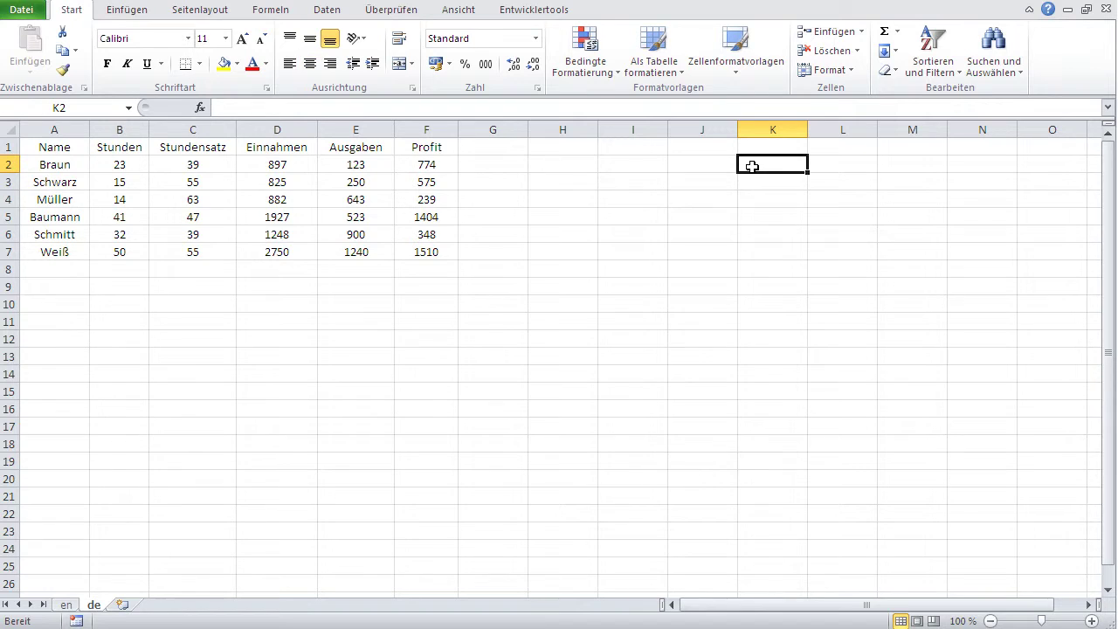
{"action": "type", "text": "St"}
{"action": "type", "text": "mde"}
{"action": "key", "text": "BackSpace"}
{"action": "key", "text": "BackSpace"}
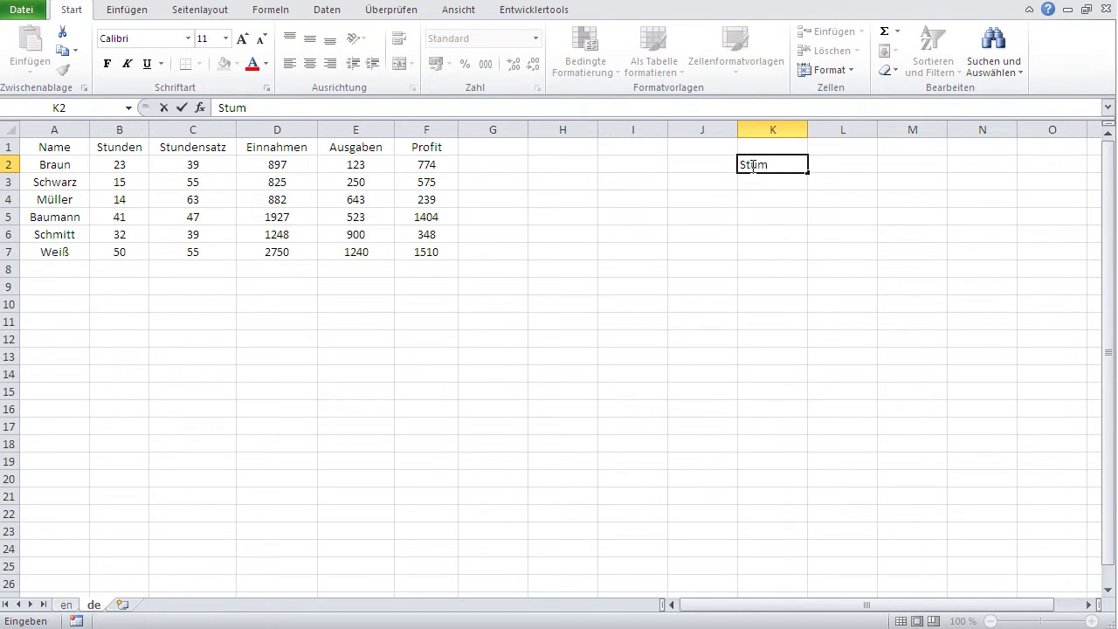
{"action": "key", "text": "BackSpace"}
{"action": "type", "text": "ndensatz"}
{"action": "key", "text": "Tab"}
{"action": "type", "text": "50"}
{"action": "key", "text": "Return"}
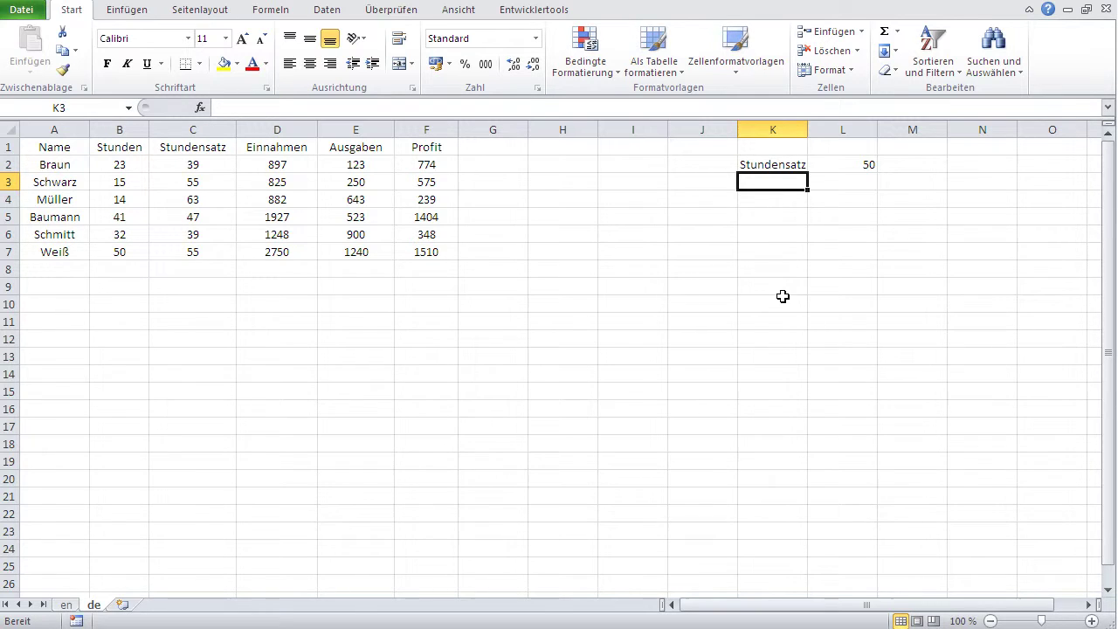
Change Braun's rate in C2 to 50 and fill it down through C7.
{"action": "left_click", "coordinate": [204, 172]}
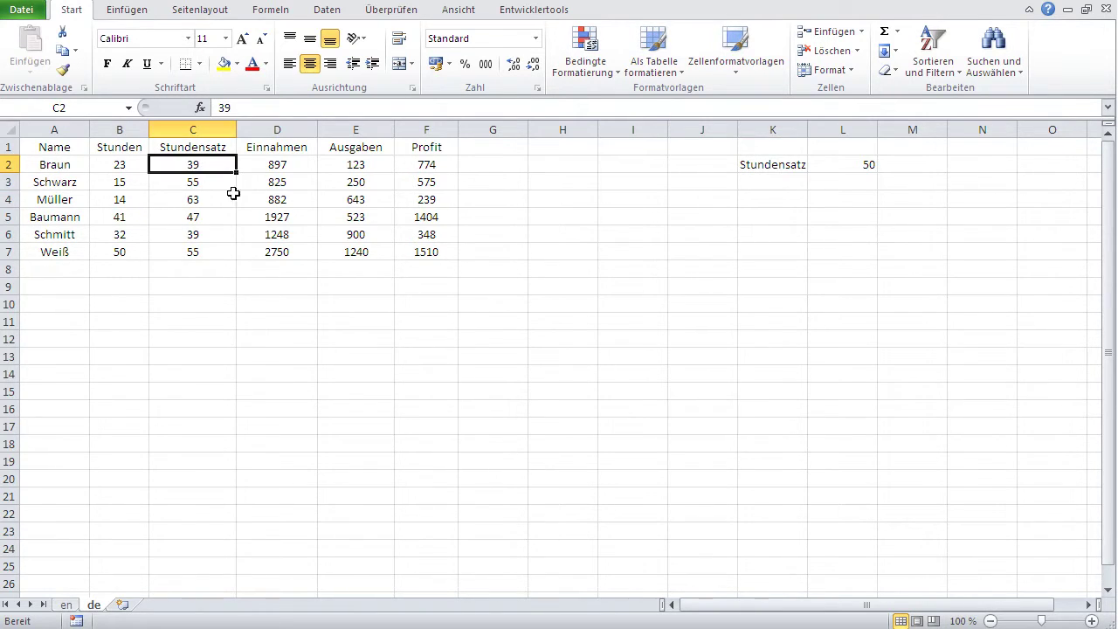
{"action": "type", "text": "50"}
{"action": "key", "text": "Return"}
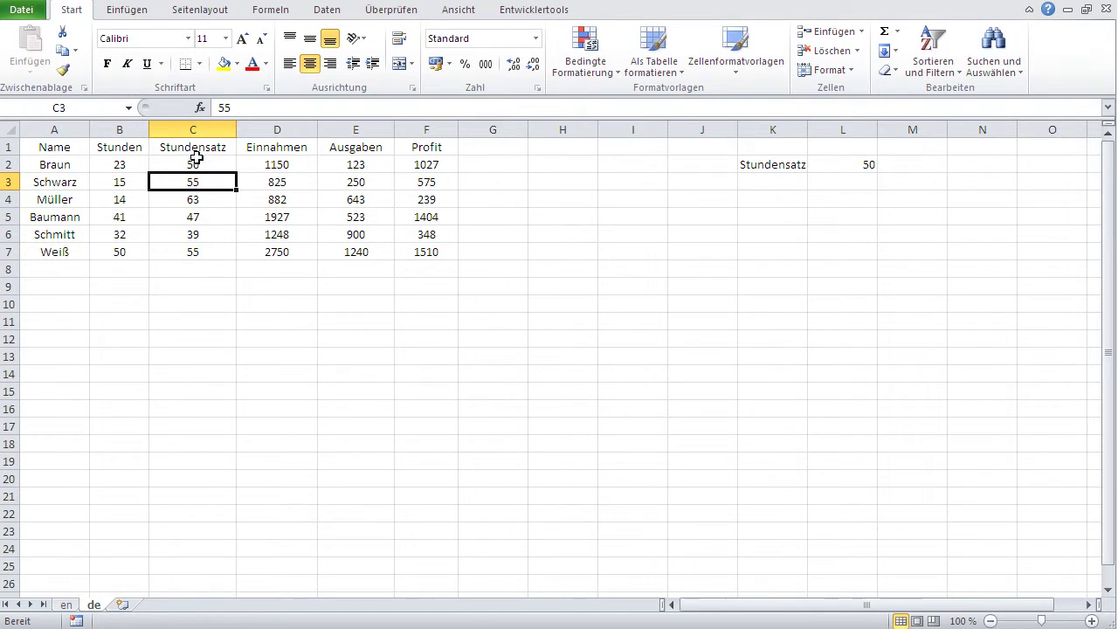
{"action": "left_click", "coordinate": [181, 168]}
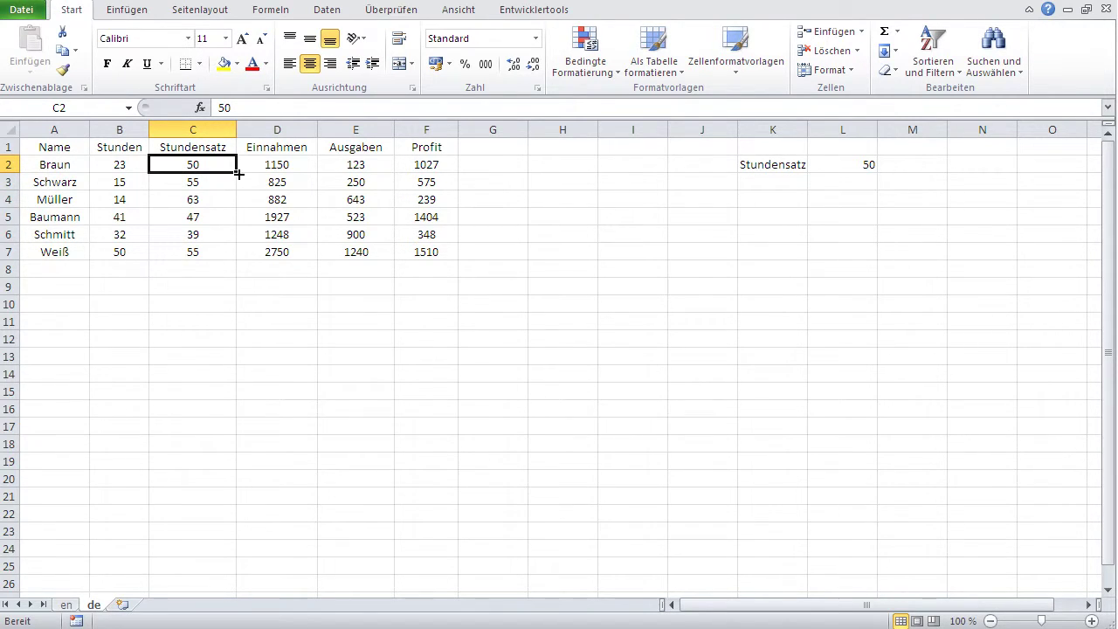
{"action": "left_click_drag", "start_coordinate": [238, 175], "coordinate": [234, 261]}
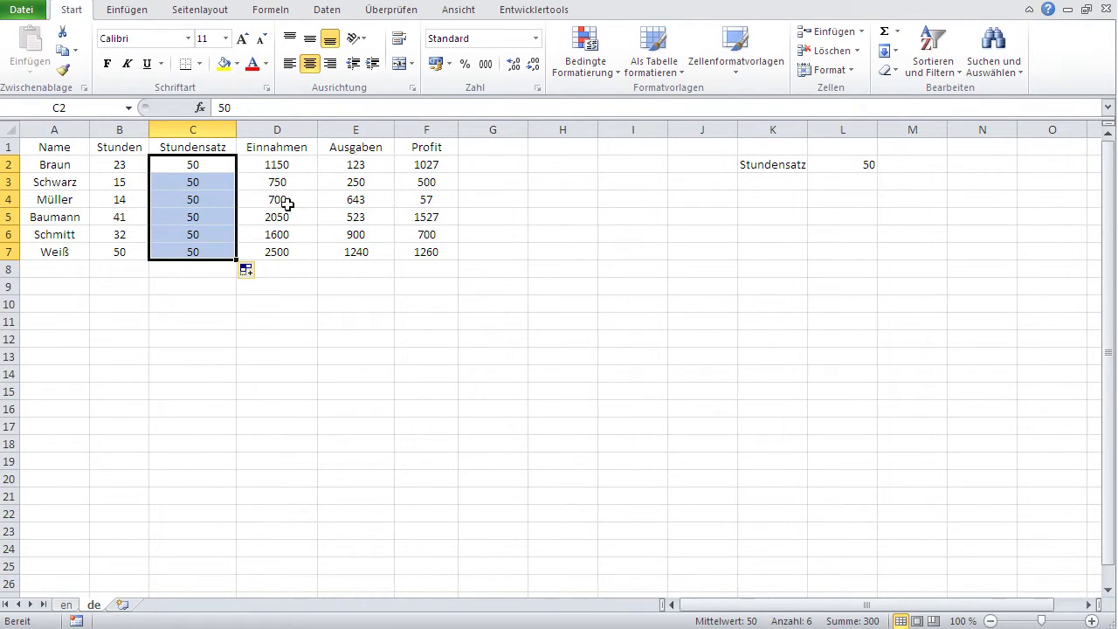
{"action": "left_click", "coordinate": [270, 166]}
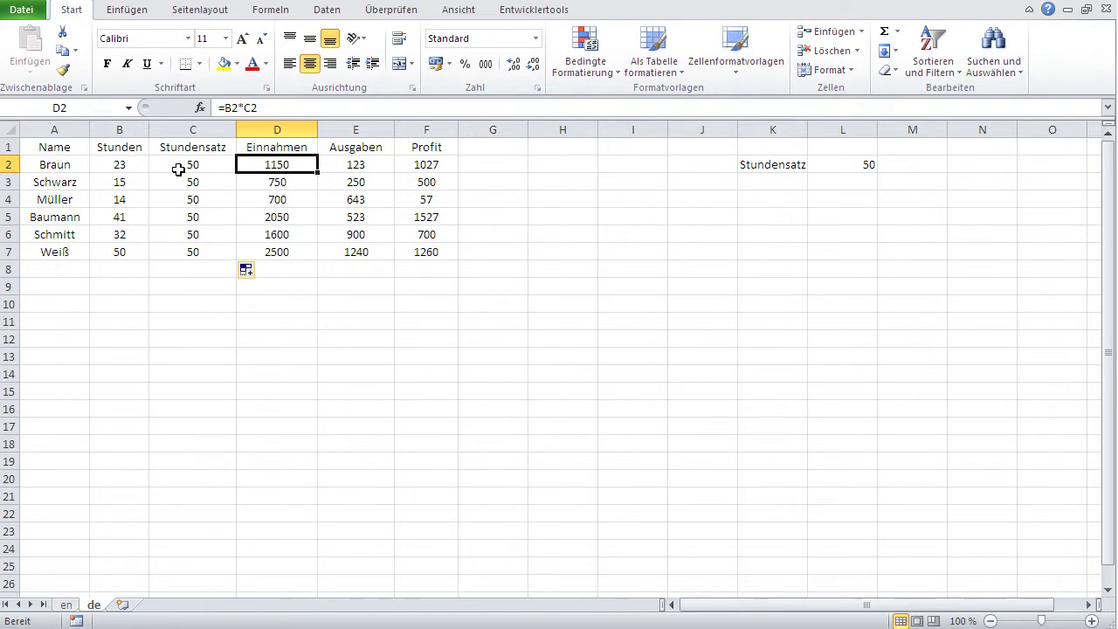
{"action": "left_click", "coordinate": [276, 185]}
{"action": "left_click", "coordinate": [267, 251]}
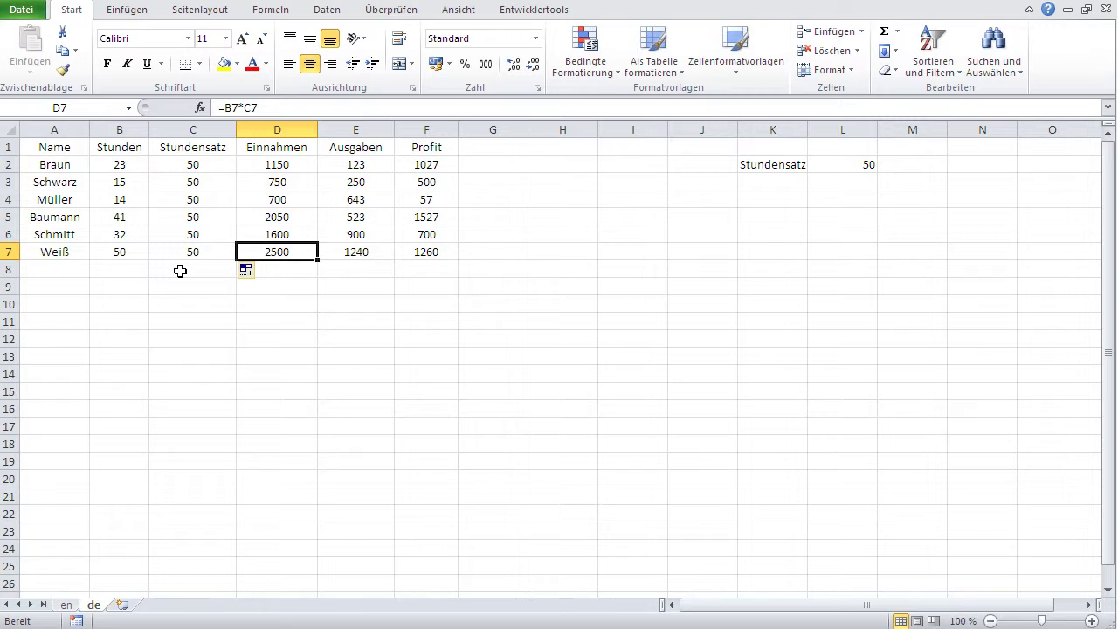
{"action": "left_click", "coordinate": [195, 166]}
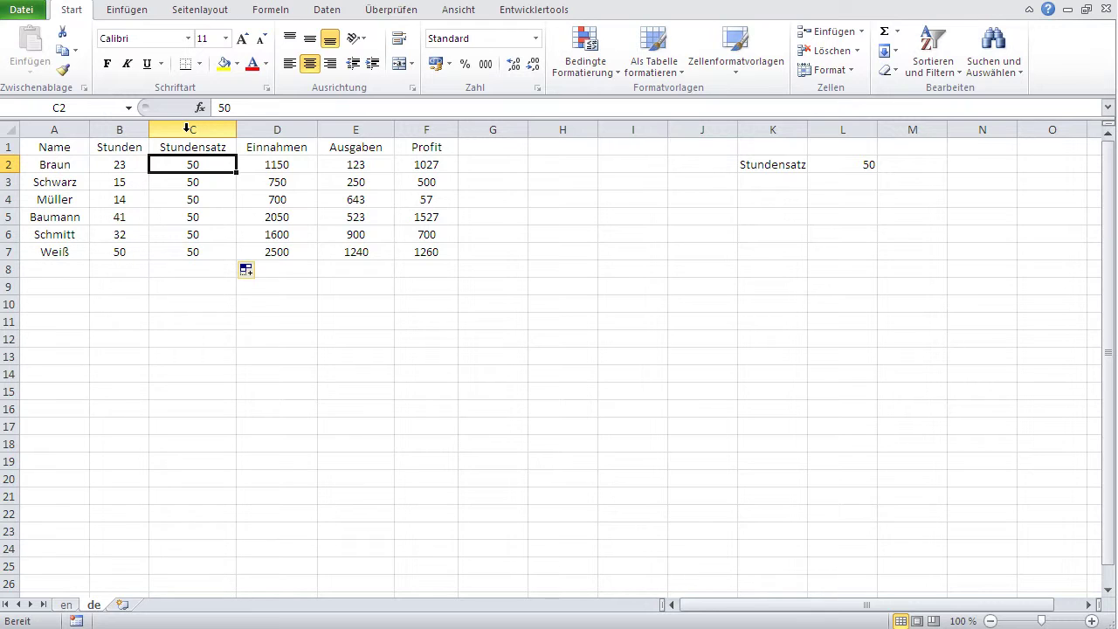
Delete column C (Stundensatz) via Löschen and check the resulting #BEZUG! formula in C2.
{"action": "left_click", "coordinate": [186, 128]}
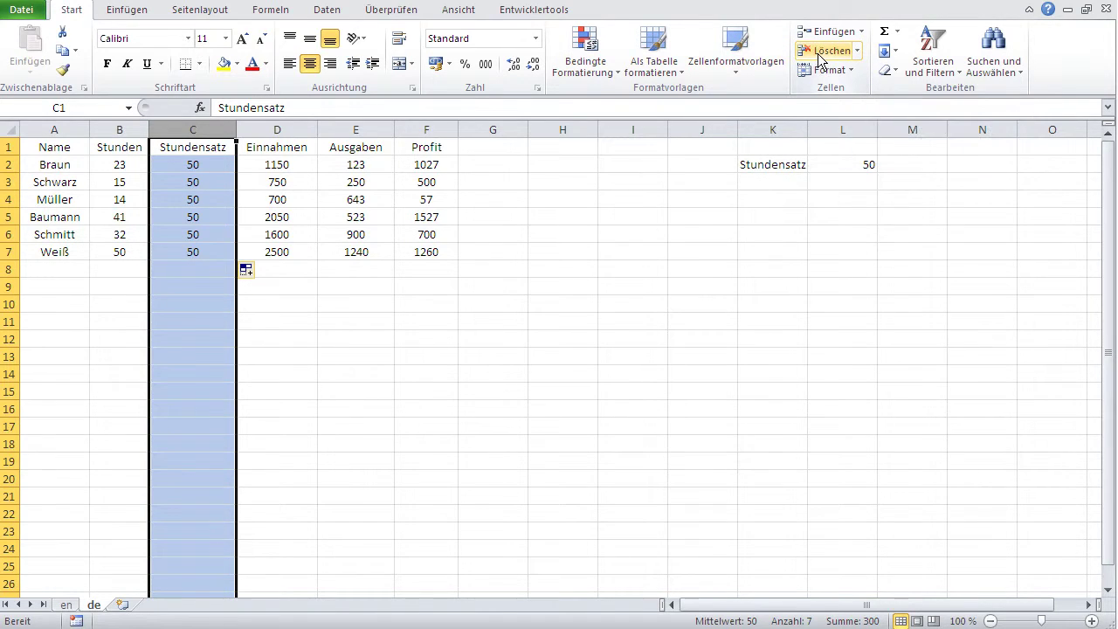
{"action": "left_click", "coordinate": [858, 55]}
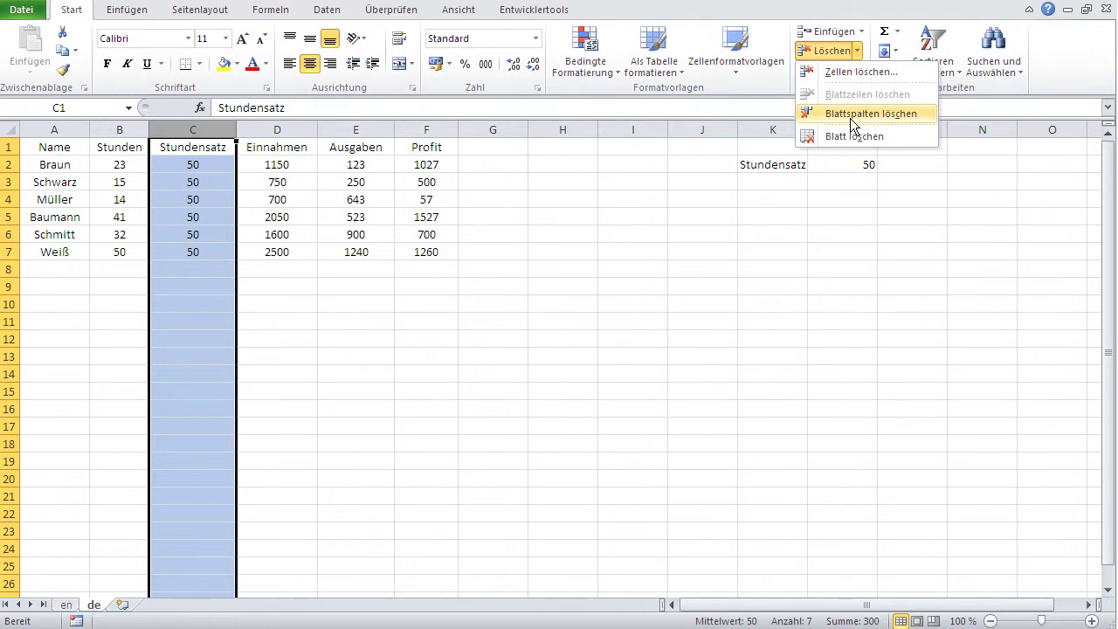
{"action": "left_click", "coordinate": [825, 73]}
{"action": "left_click", "coordinate": [541, 304]}
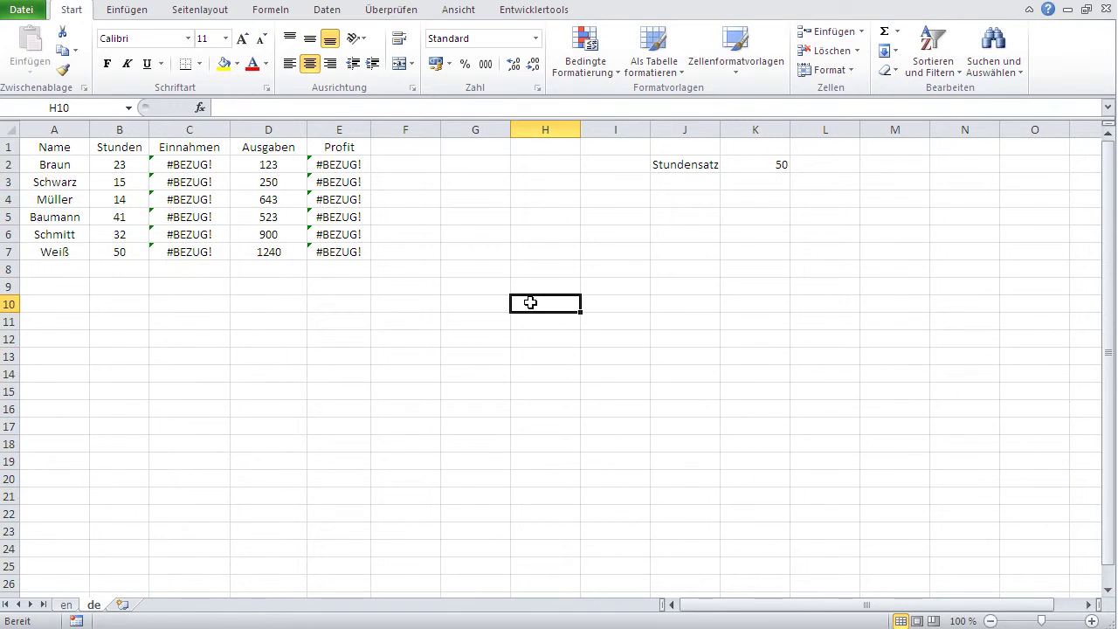
{"action": "left_click", "coordinate": [185, 168]}
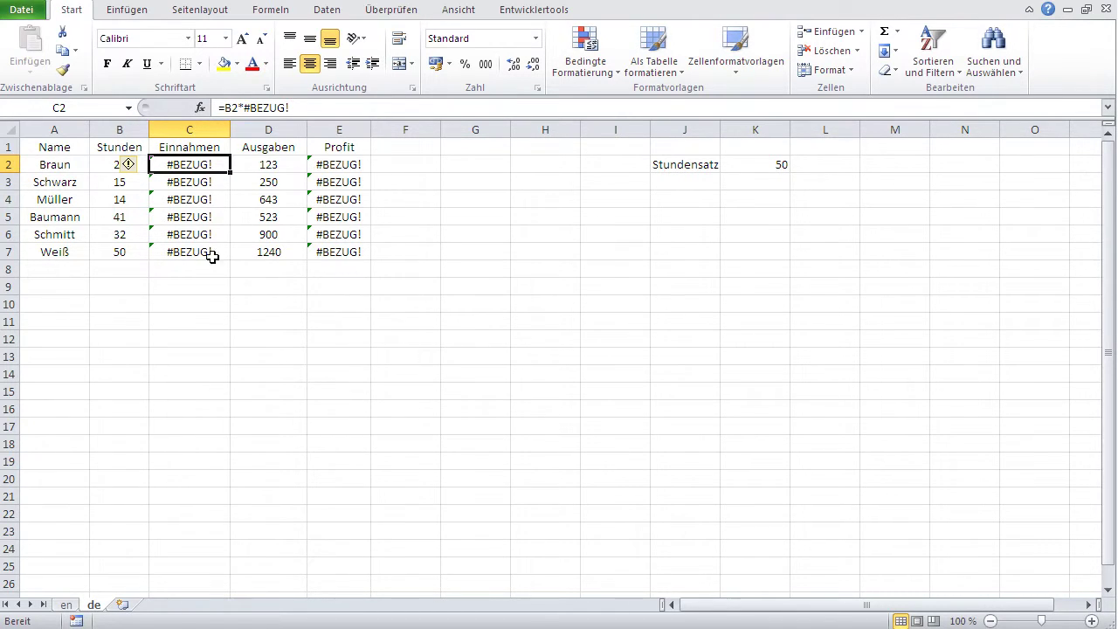
{"action": "left_click", "coordinate": [208, 289]}
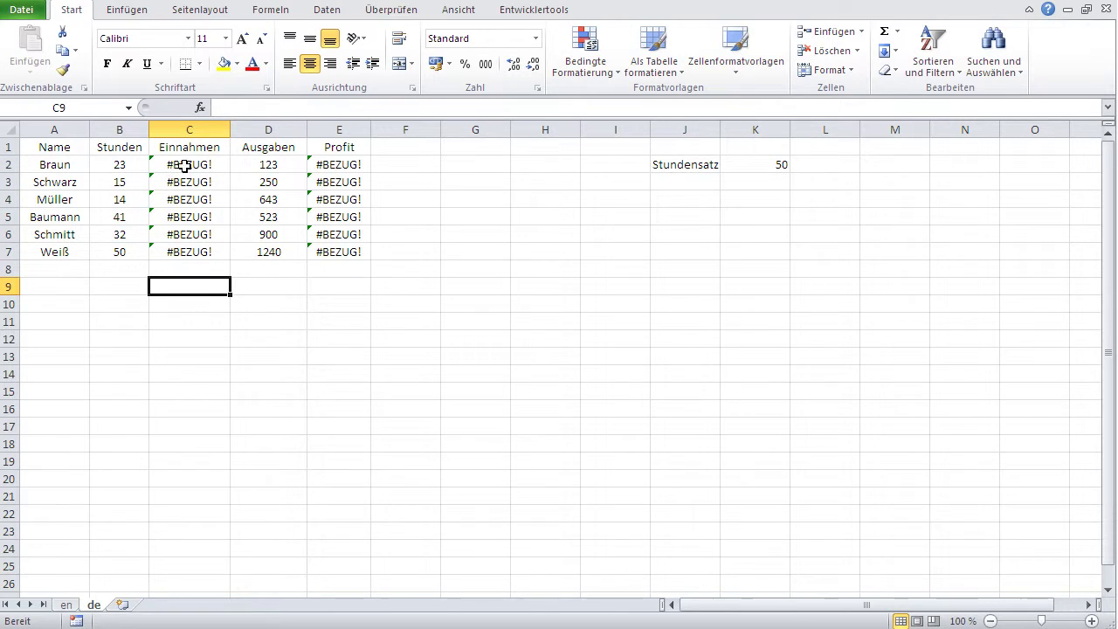
Clear the broken cells C2:C7 and enter =B2*50 in C2.
{"action": "left_click_drag", "start_coordinate": [185, 166], "coordinate": [189, 250]}
{"action": "key", "text": "Delete"}
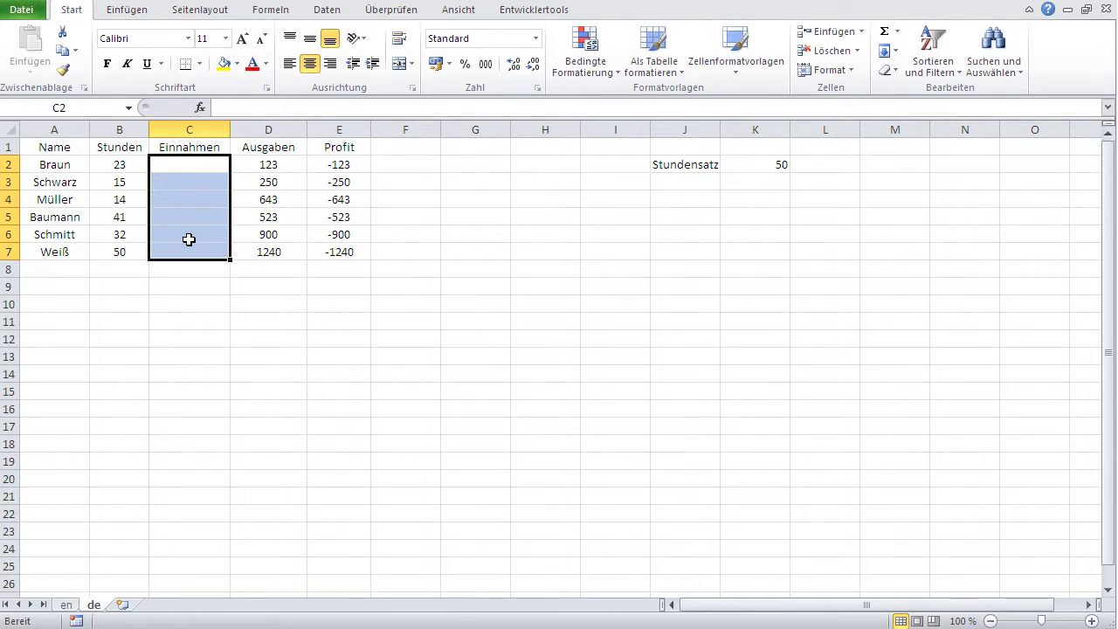
{"action": "left_click", "coordinate": [186, 162]}
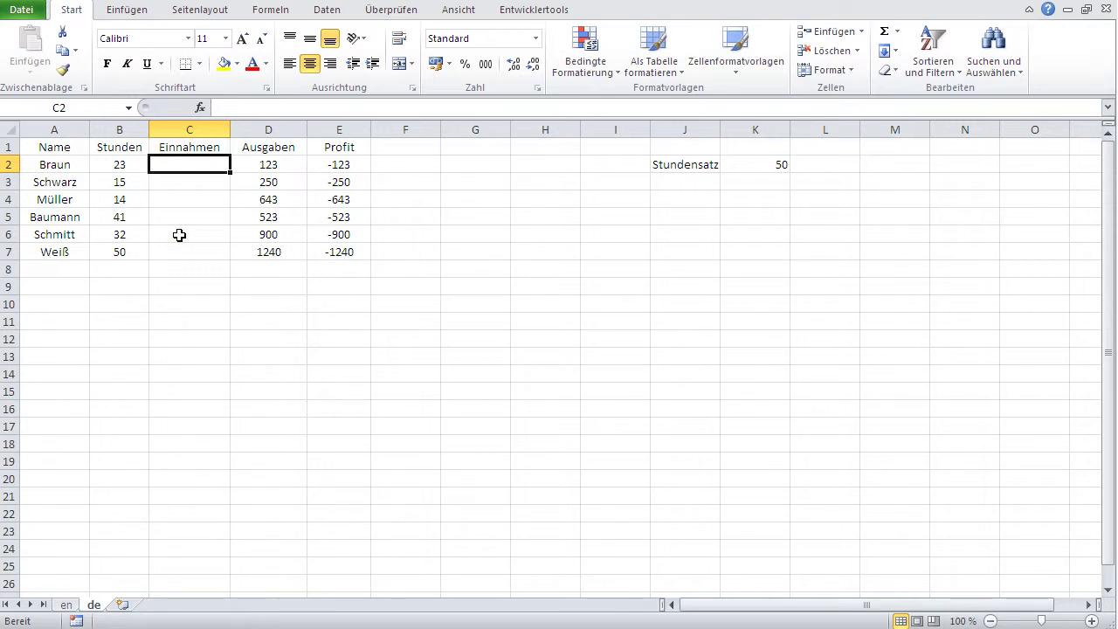
{"action": "type", "text": "="}
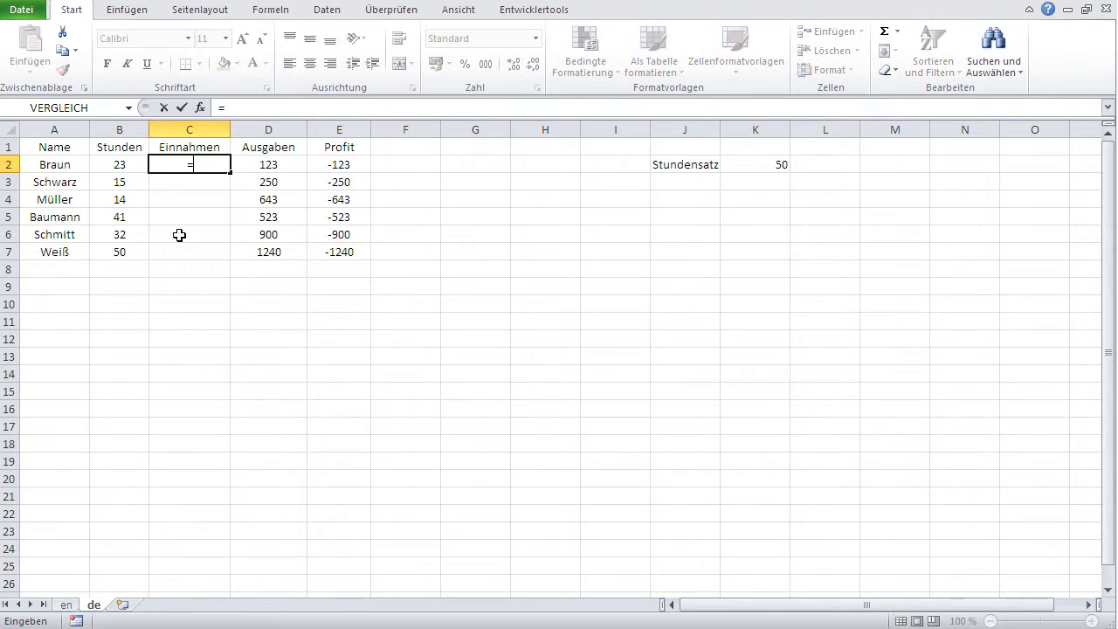
{"action": "left_click", "coordinate": [117, 163]}
{"action": "type", "text": "*50"}
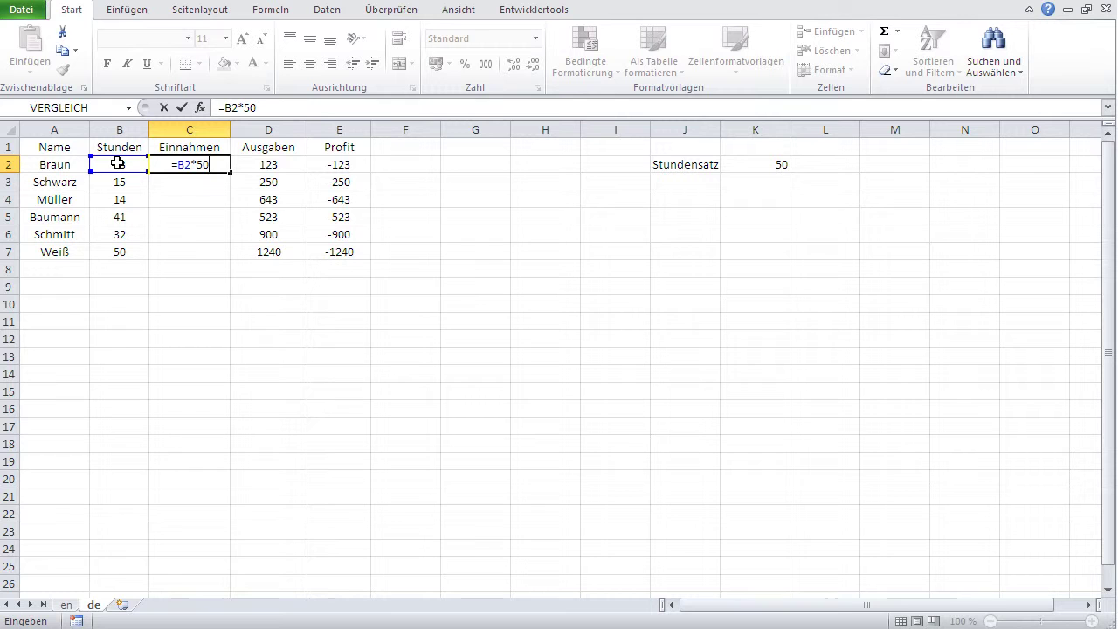
{"action": "key", "text": "Return"}
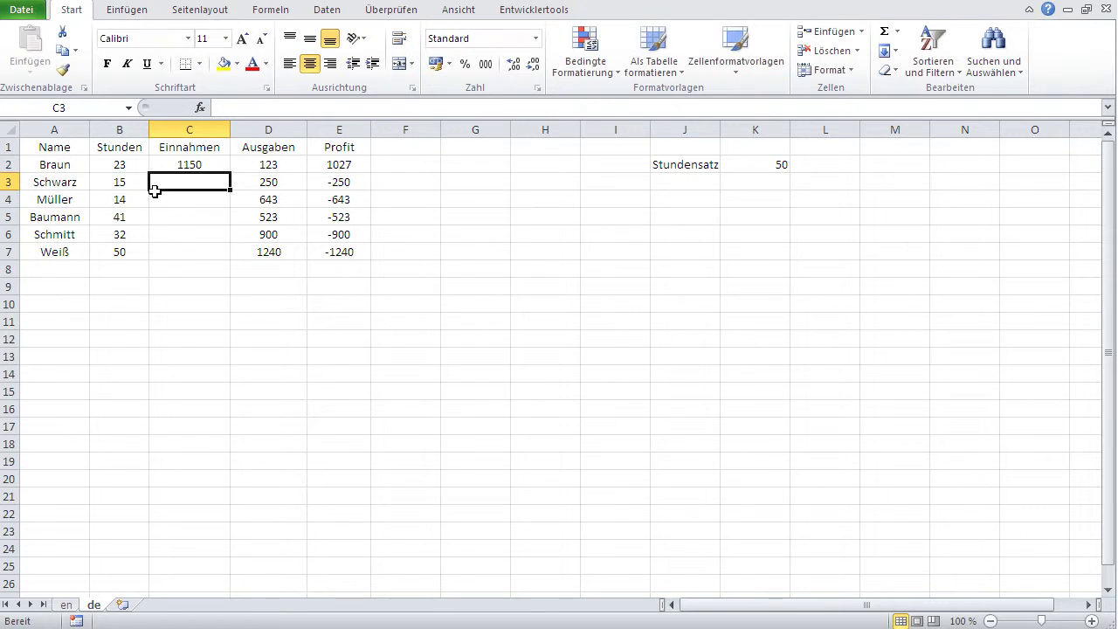
Fill the =B2*50 formula down from C2 to C7.
{"action": "left_click", "coordinate": [183, 166]}
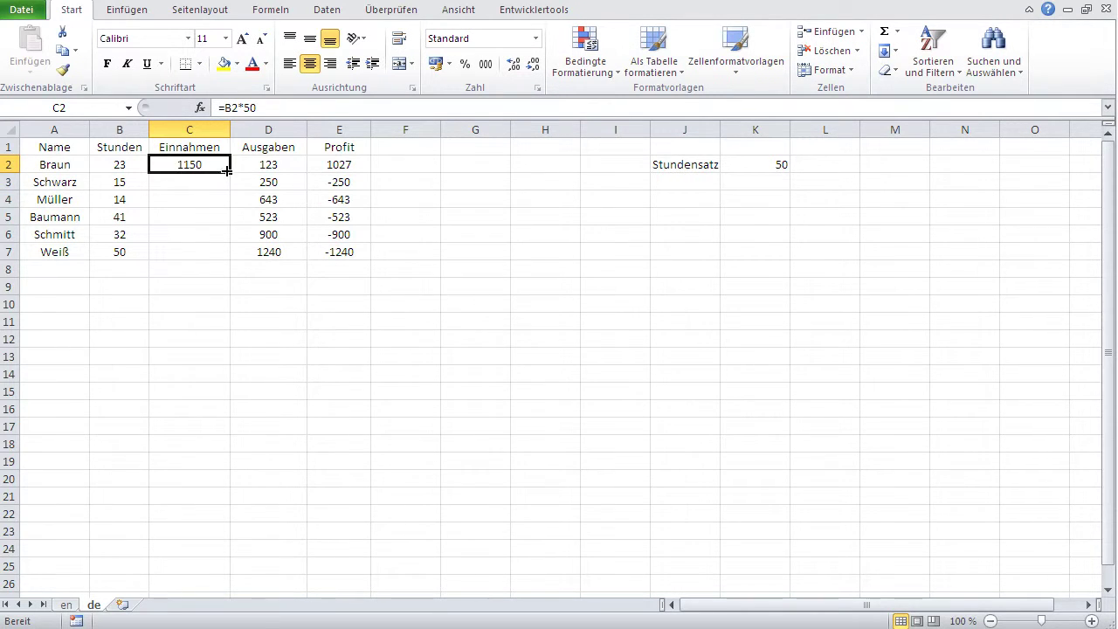
{"action": "left_click_drag", "start_coordinate": [224, 169], "coordinate": [228, 256]}
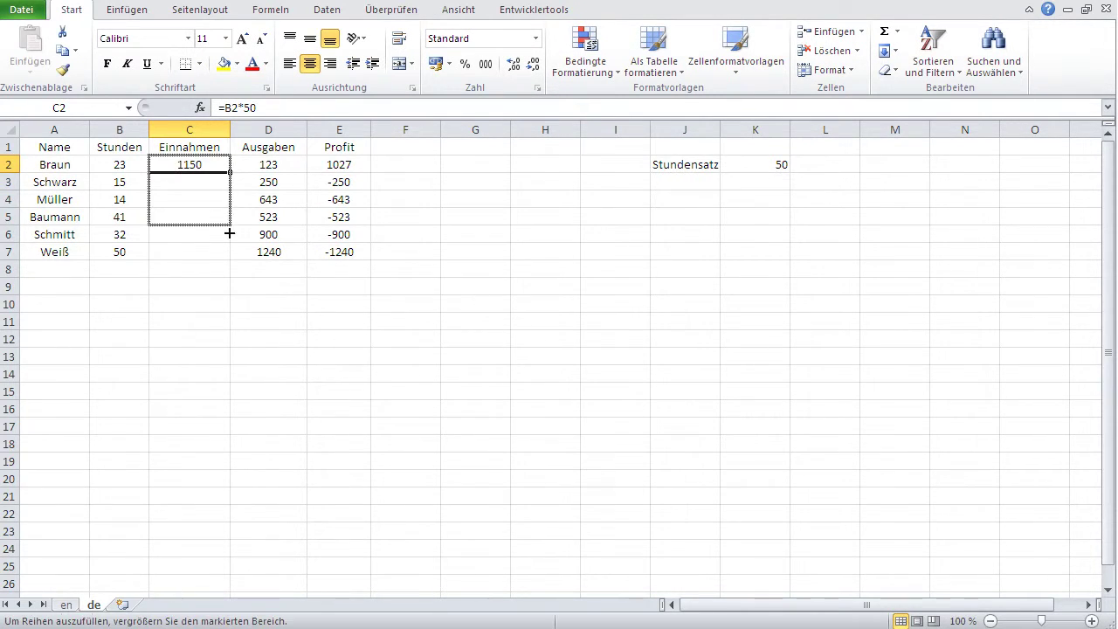
{"action": "left_click", "coordinate": [250, 322]}
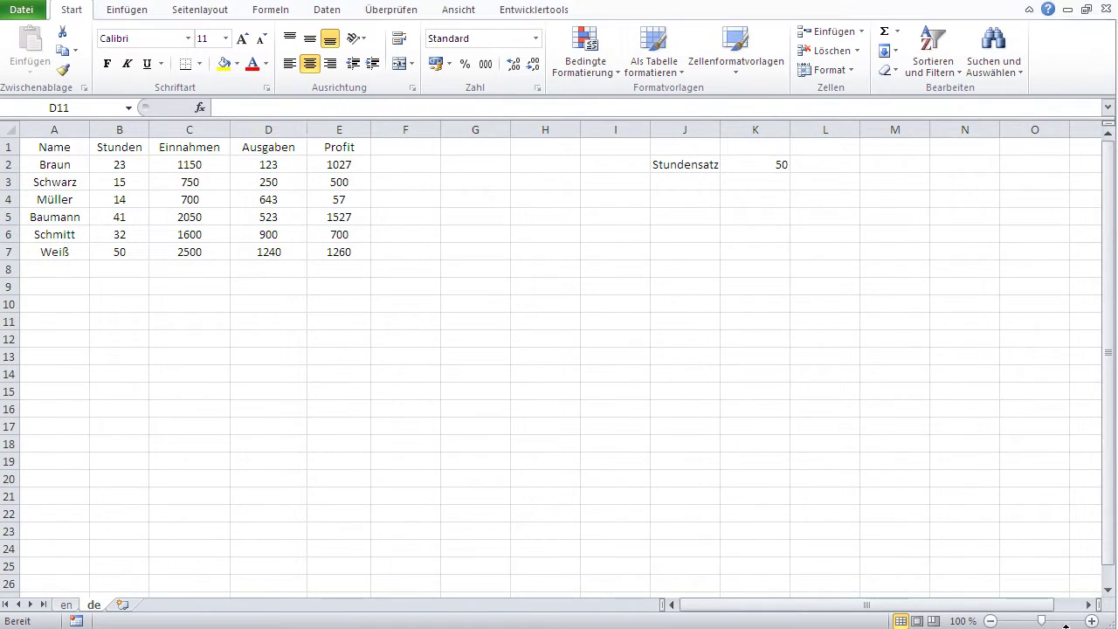
{"action": "left_click", "coordinate": [173, 169]}
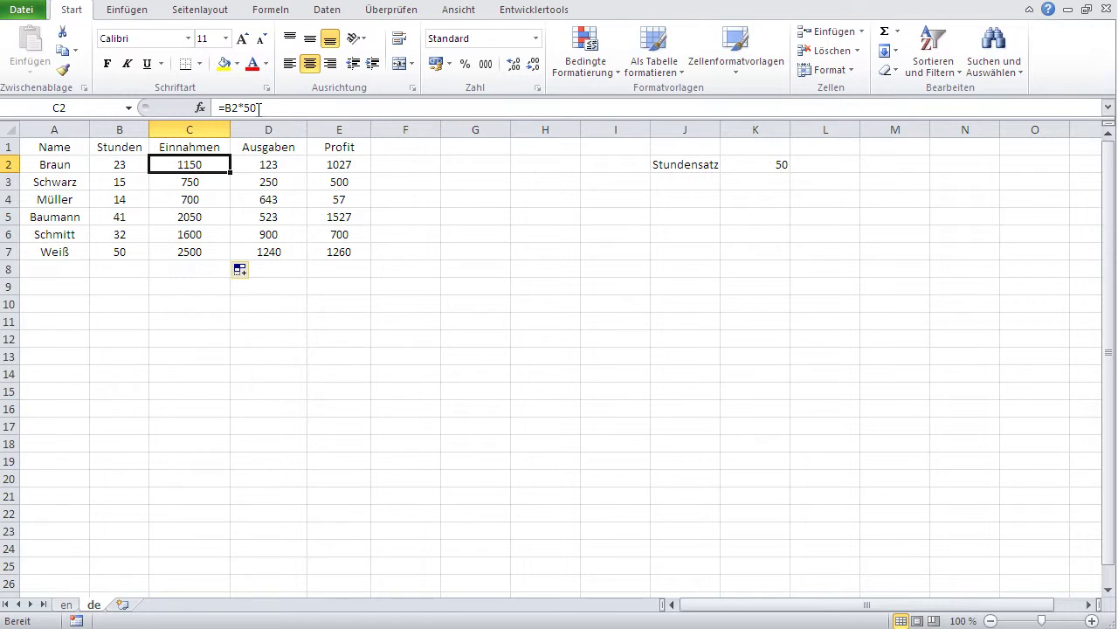
{"action": "left_click", "coordinate": [198, 294]}
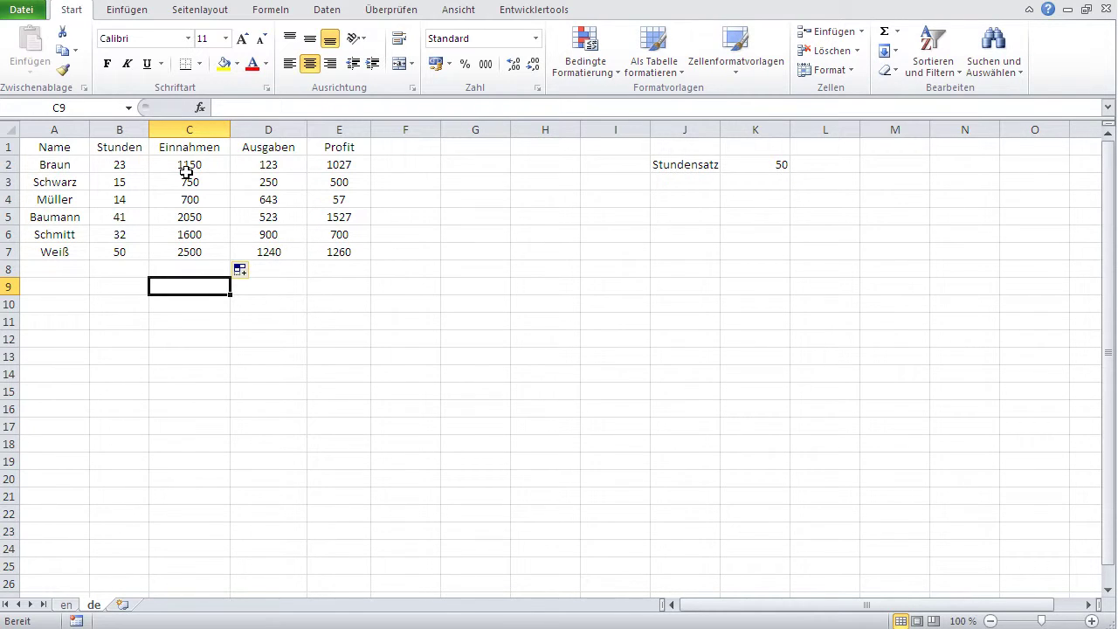
{"action": "left_click", "coordinate": [193, 166]}
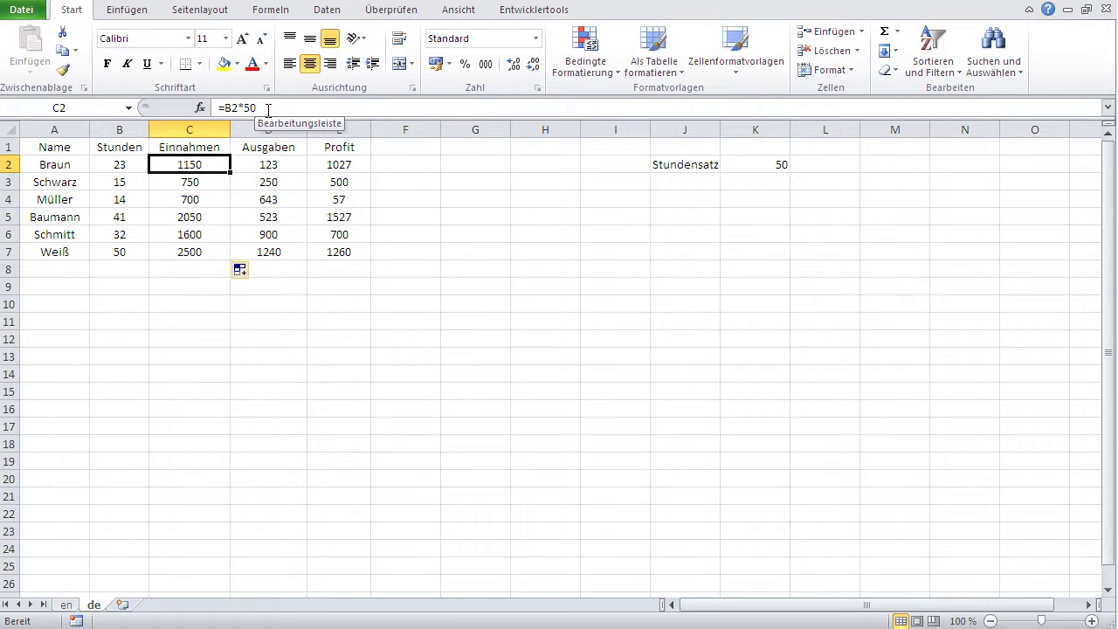
{"action": "left_click", "coordinate": [189, 314]}
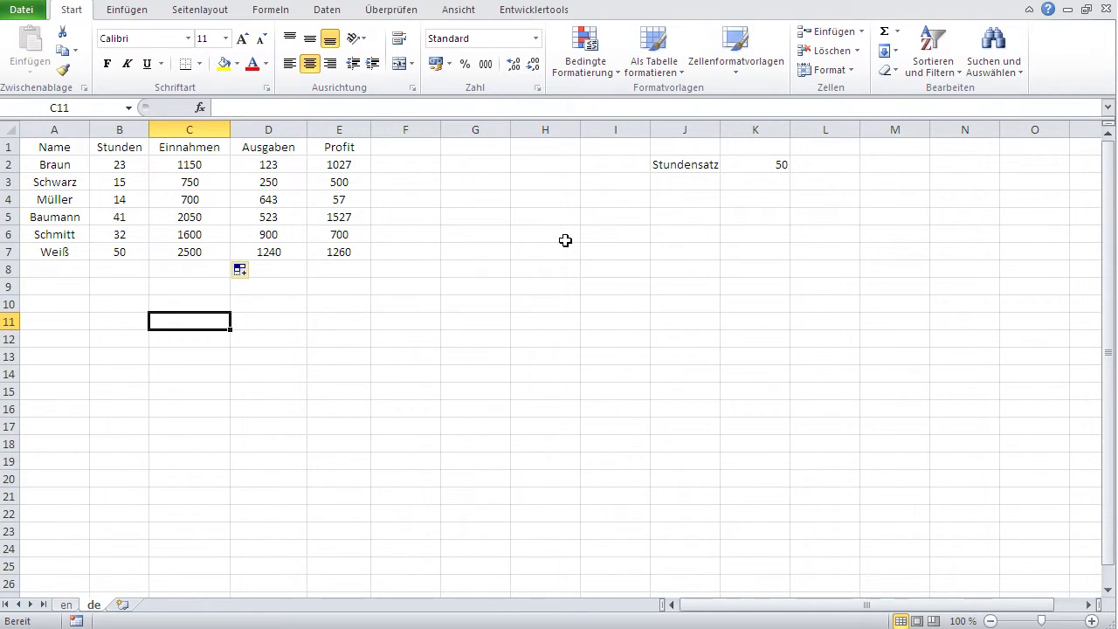
{"action": "left_click", "coordinate": [743, 169]}
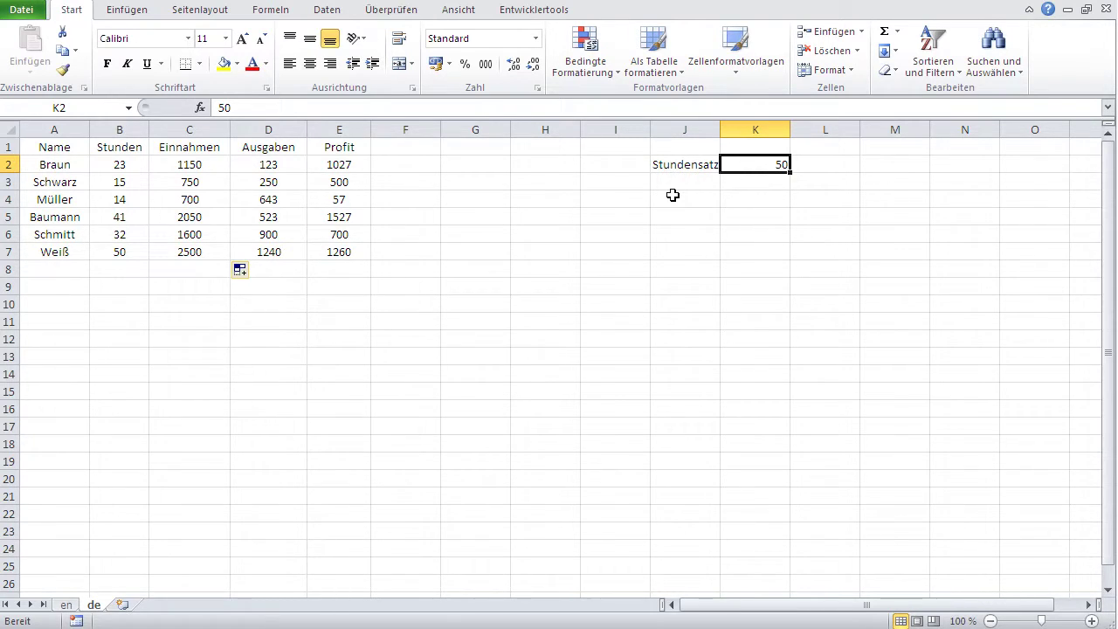
Enter =B2*K2 in C2 and fill it down to C7.
{"action": "left_click", "coordinate": [197, 164]}
{"action": "type", "text": "="}
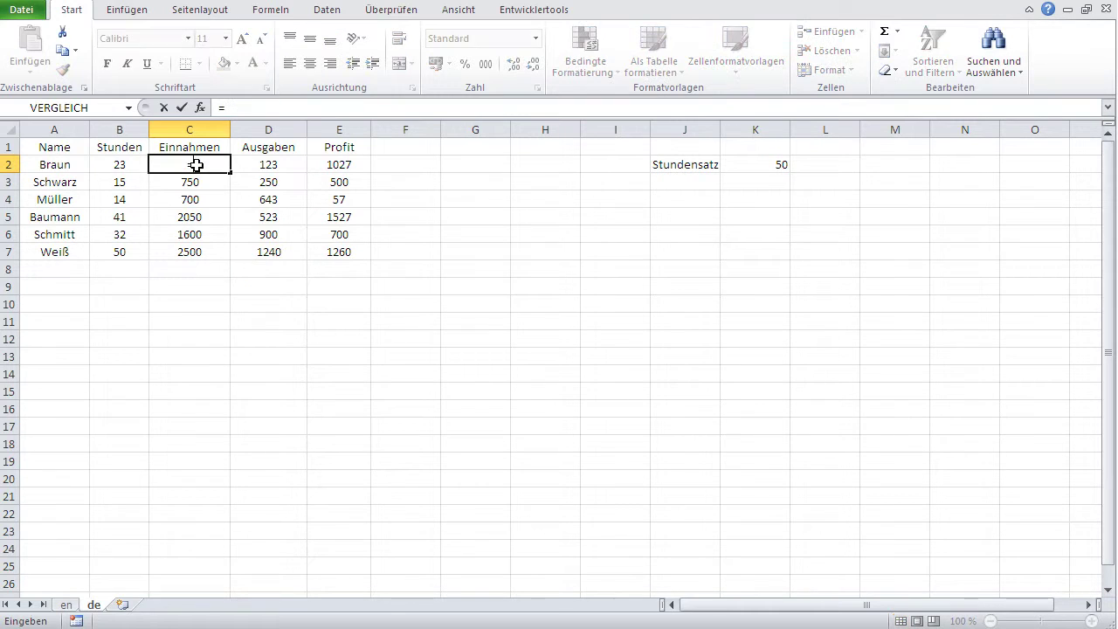
{"action": "left_click", "coordinate": [128, 162]}
{"action": "type", "text": "*"}
{"action": "left_click", "coordinate": [774, 166]}
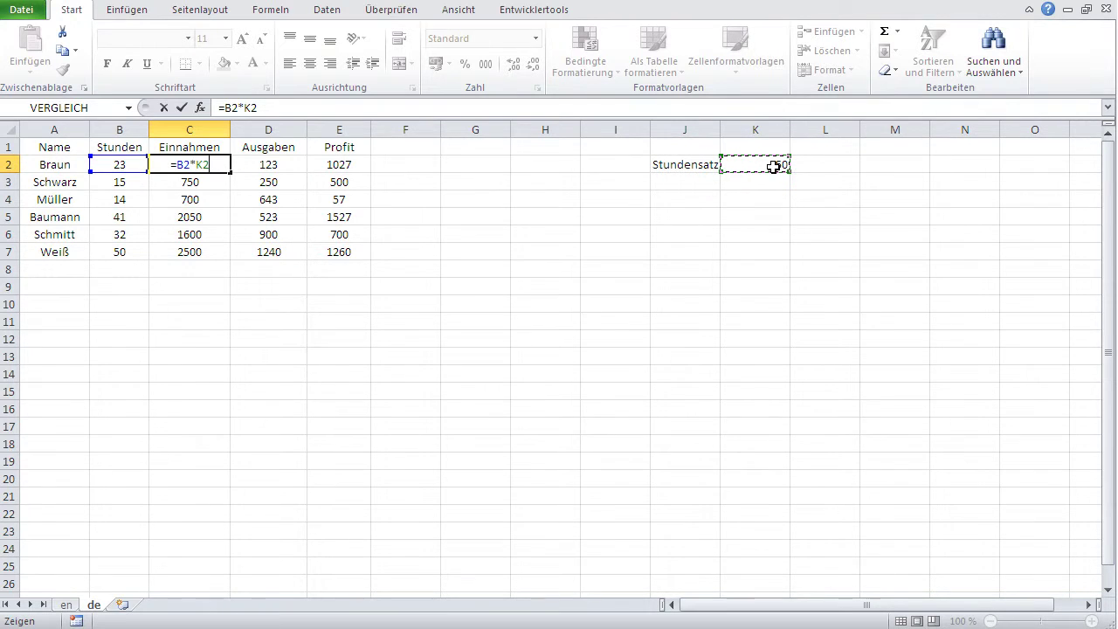
{"action": "key", "text": "Return"}
{"action": "left_click", "coordinate": [214, 166]}
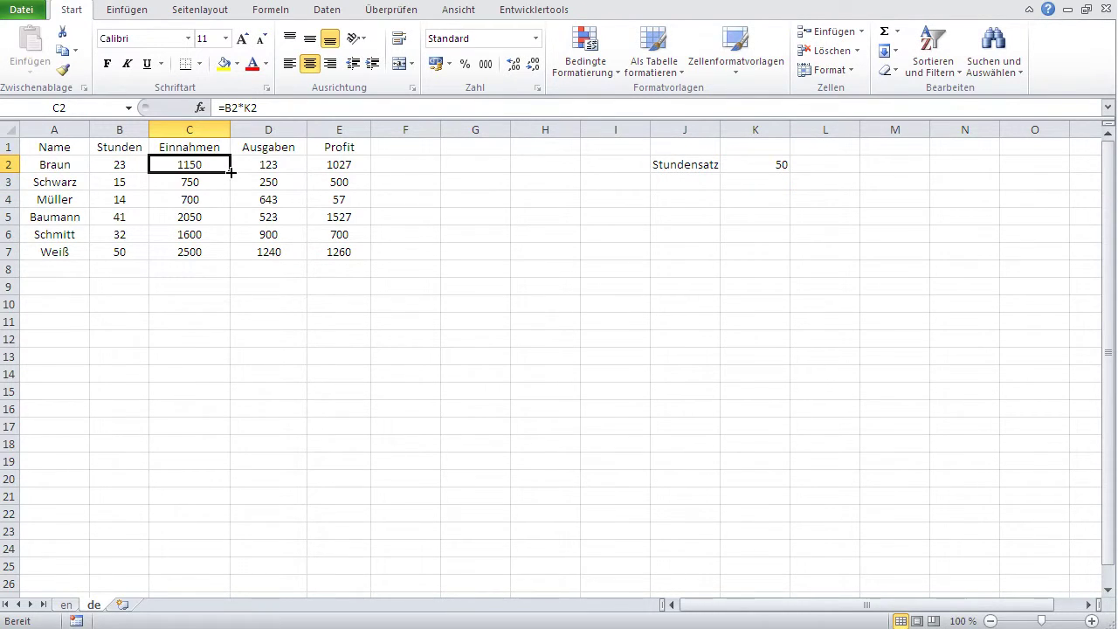
{"action": "left_click_drag", "start_coordinate": [230, 173], "coordinate": [218, 256]}
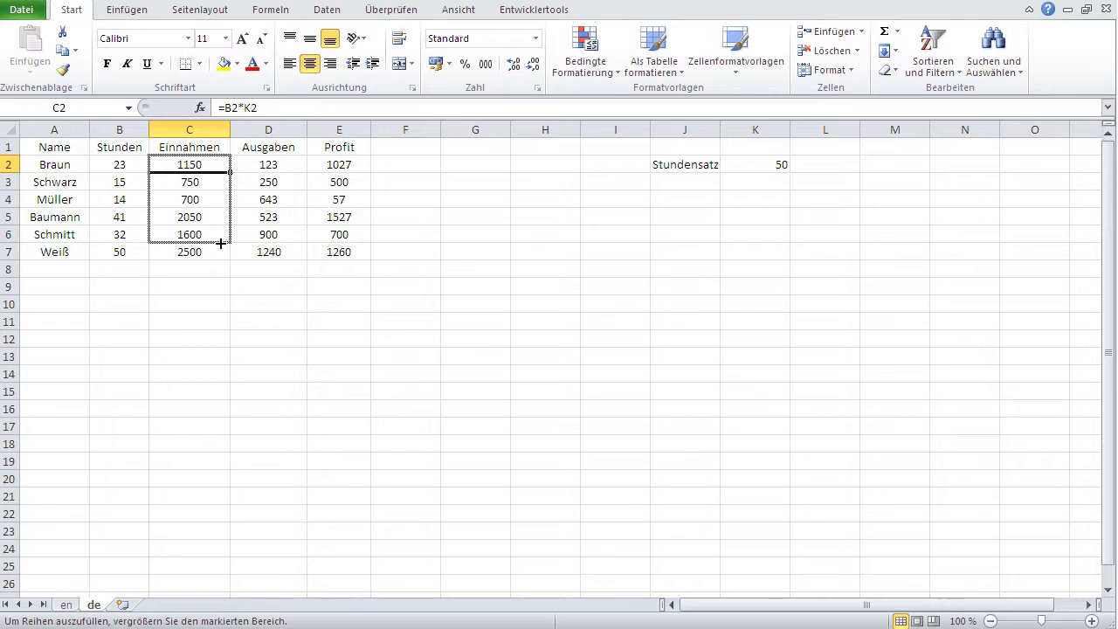
{"action": "left_click", "coordinate": [199, 297]}
Inspect the C2, C3 and C4 formulas to see their shifted references.
{"action": "left_click", "coordinate": [193, 166]}
{"action": "left_click", "coordinate": [274, 106]}
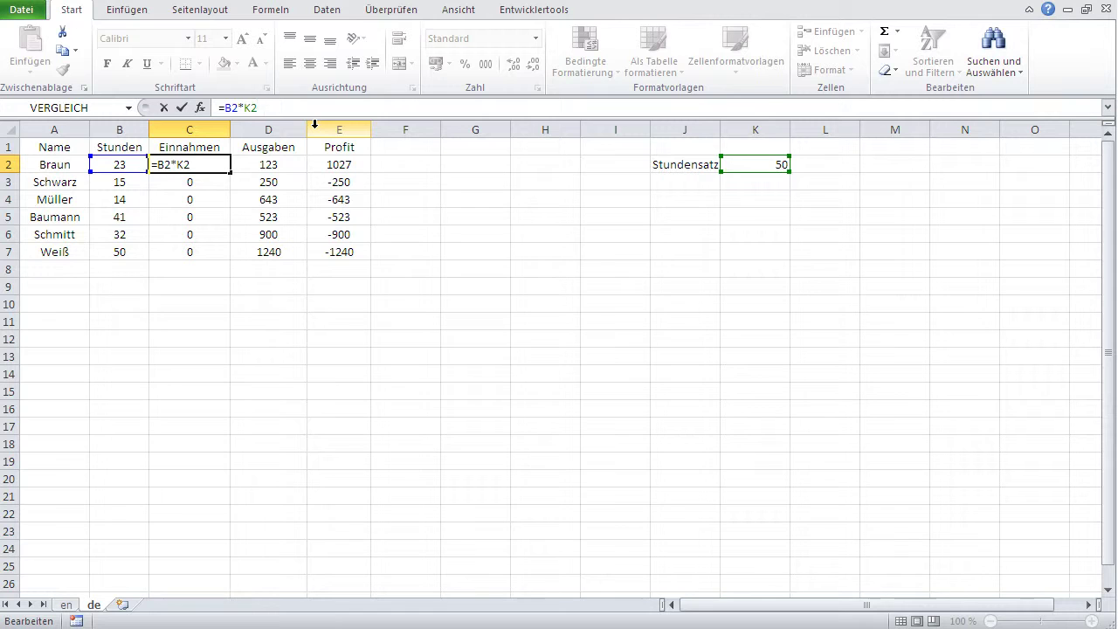
{"action": "key", "text": "Return"}
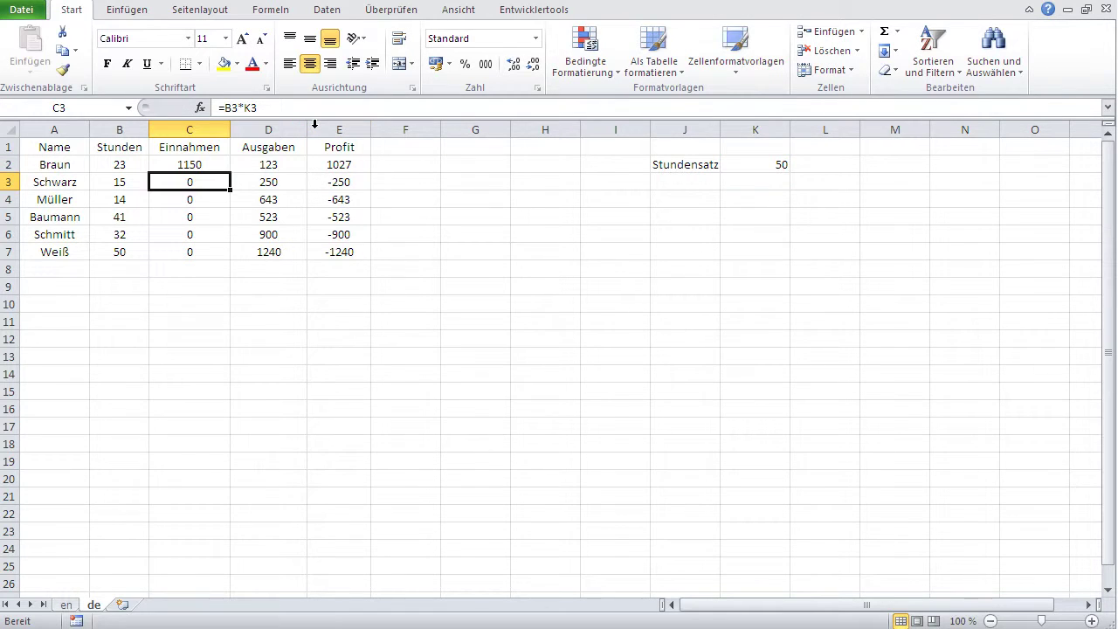
{"action": "left_click", "coordinate": [306, 107]}
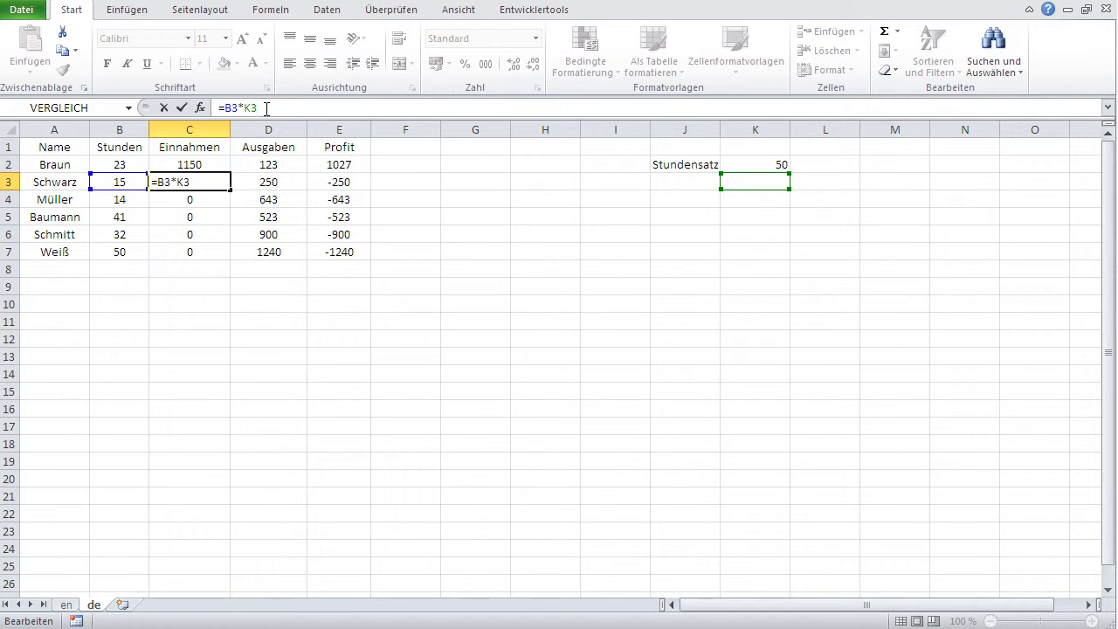
{"action": "key", "text": "Return"}
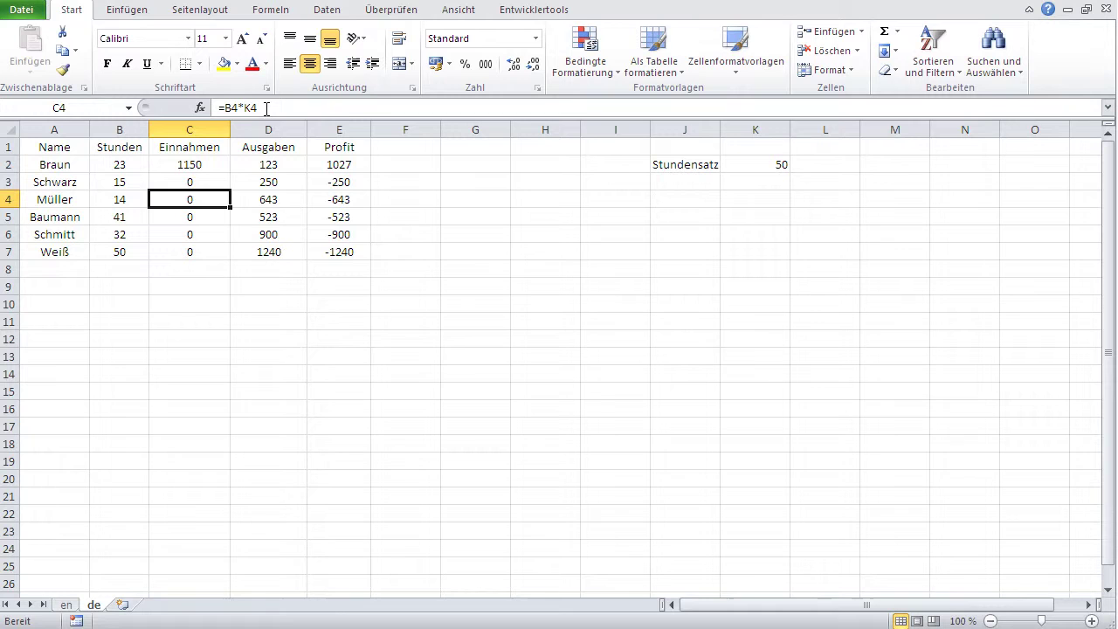
{"action": "left_click", "coordinate": [266, 108]}
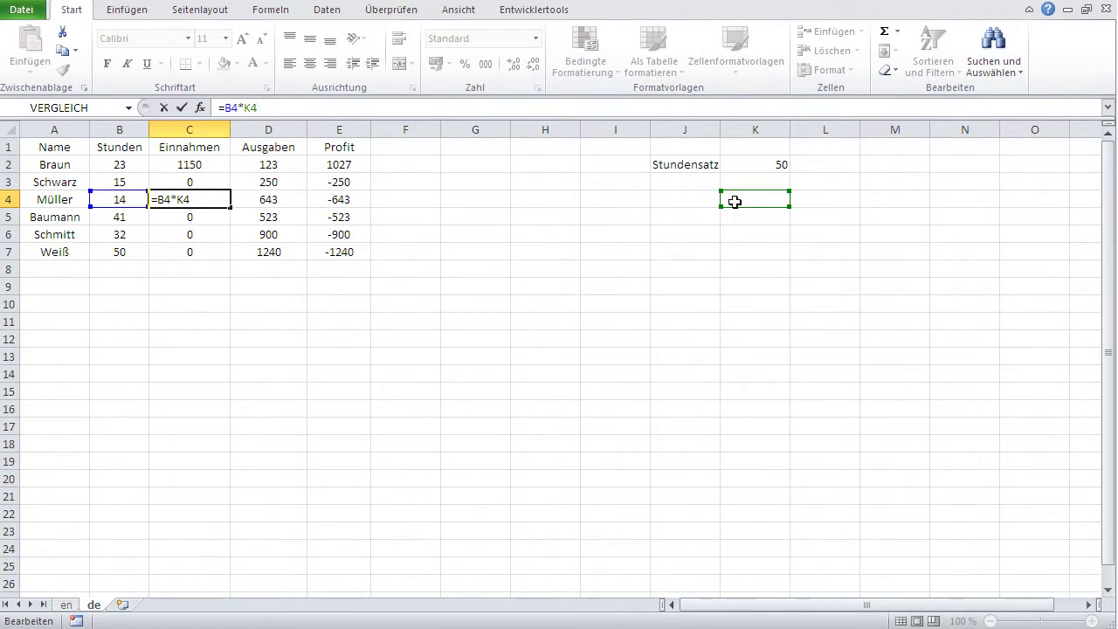
{"action": "key", "text": "Return"}
{"action": "left_click", "coordinate": [184, 168]}
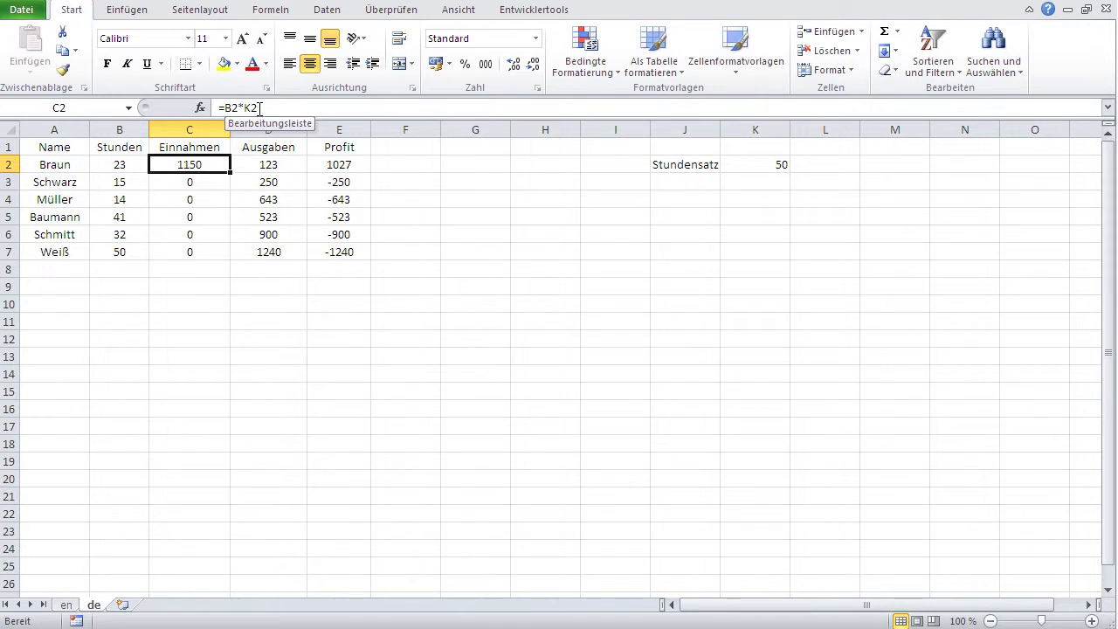
Rewrite C2 as =B2*$K$2, locking the rate cell with F4.
{"action": "type", "text": "="}
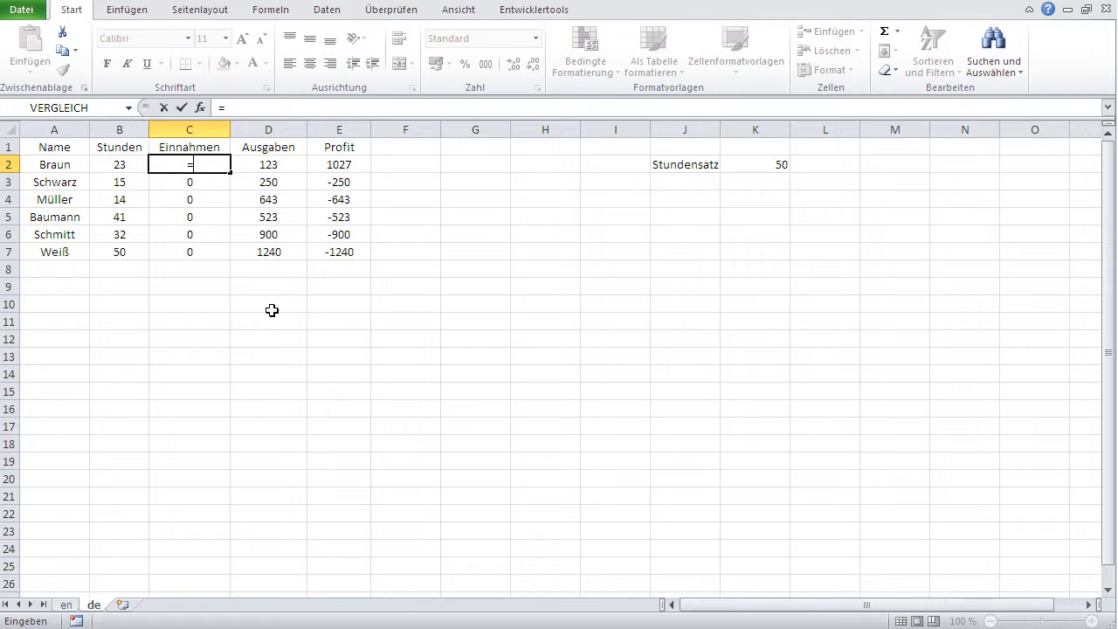
{"action": "left_click", "coordinate": [119, 167]}
{"action": "type", "text": "*"}
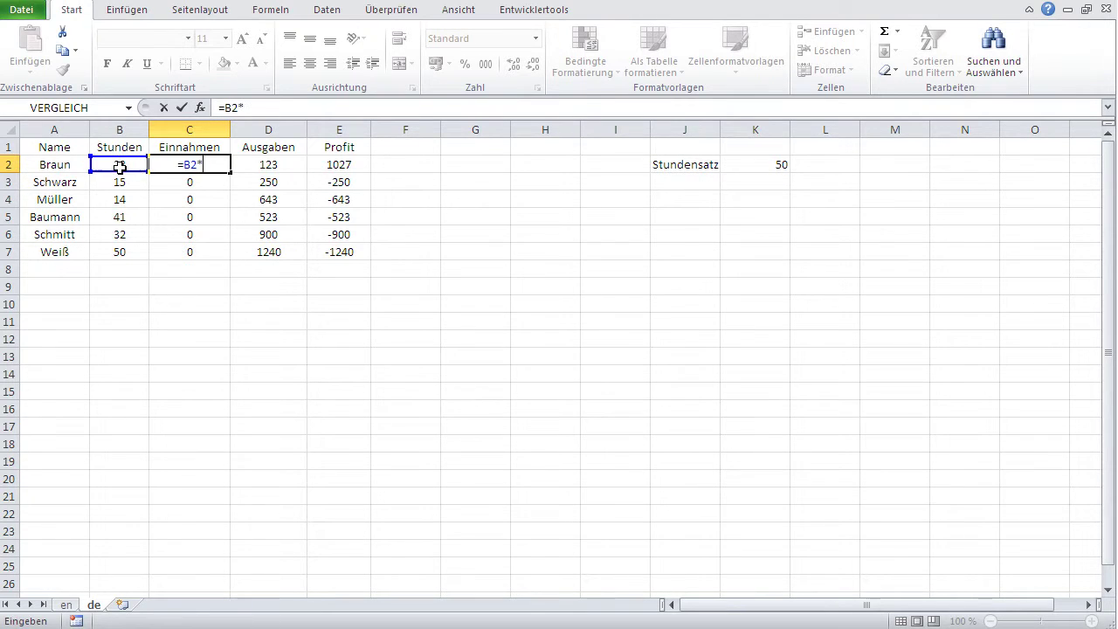
{"action": "left_click", "coordinate": [776, 166]}
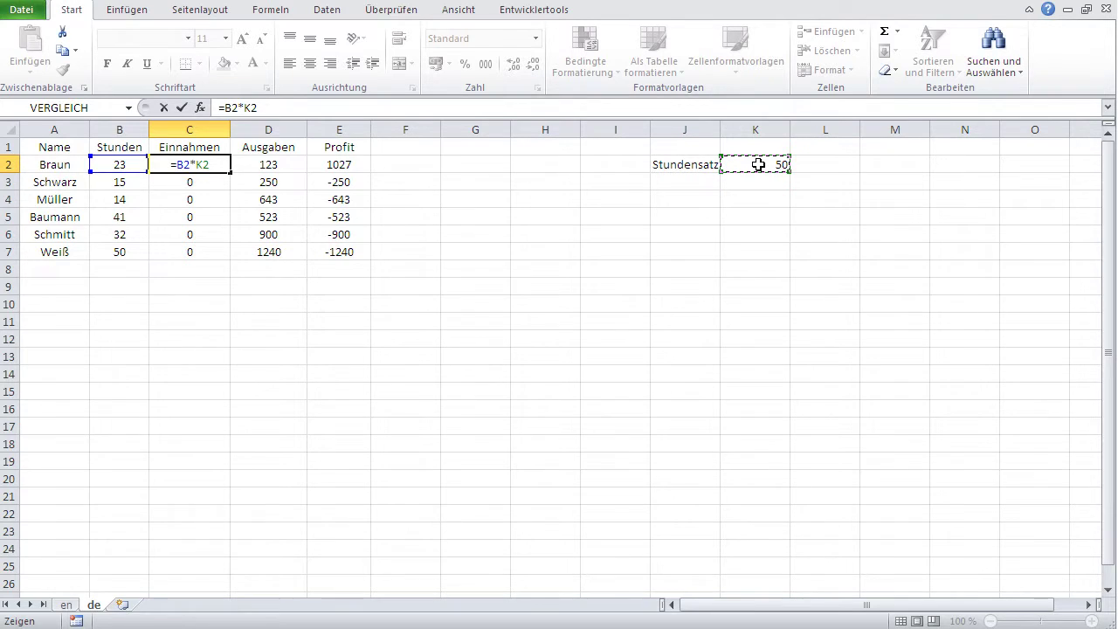
{"action": "key", "text": "F4"}
{"action": "key", "text": "Return"}
{"action": "left_click", "coordinate": [180, 163]}
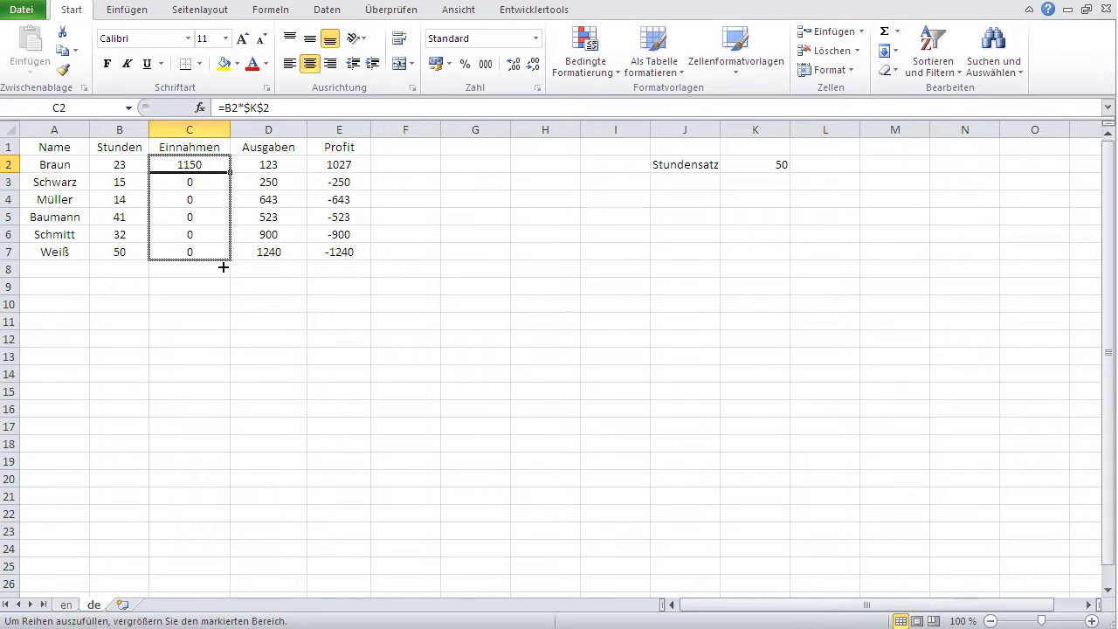
{"action": "left_click_drag", "start_coordinate": [229, 176], "coordinate": [228, 260]}
{"action": "left_click", "coordinate": [189, 168]}
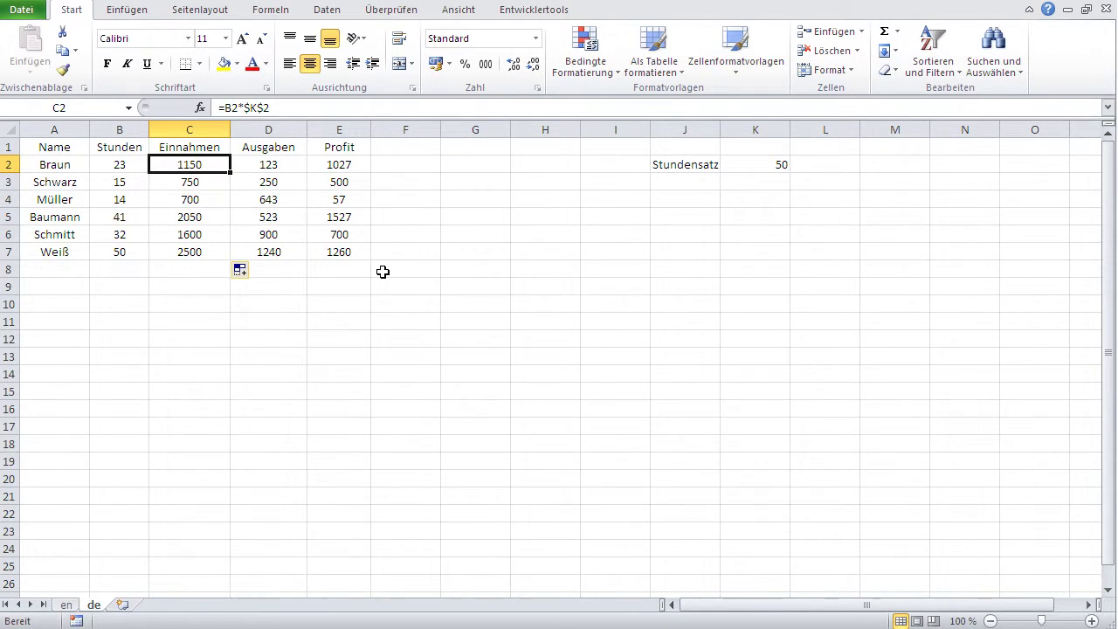
{"action": "left_click", "coordinate": [438, 108]}
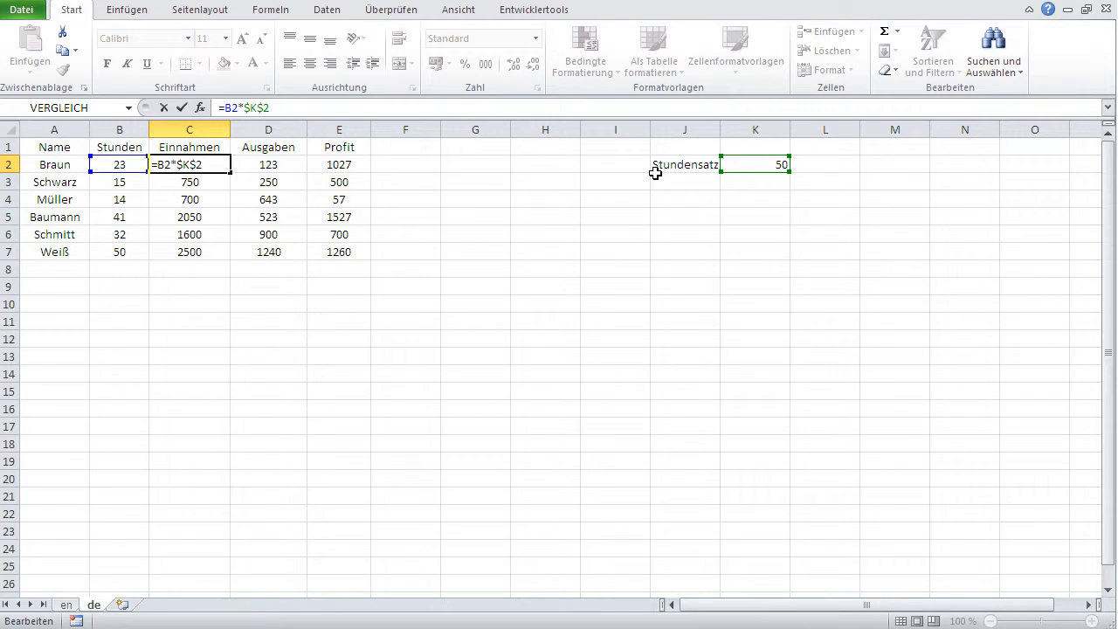
{"action": "key", "text": "Return"}
{"action": "left_click", "coordinate": [324, 109]}
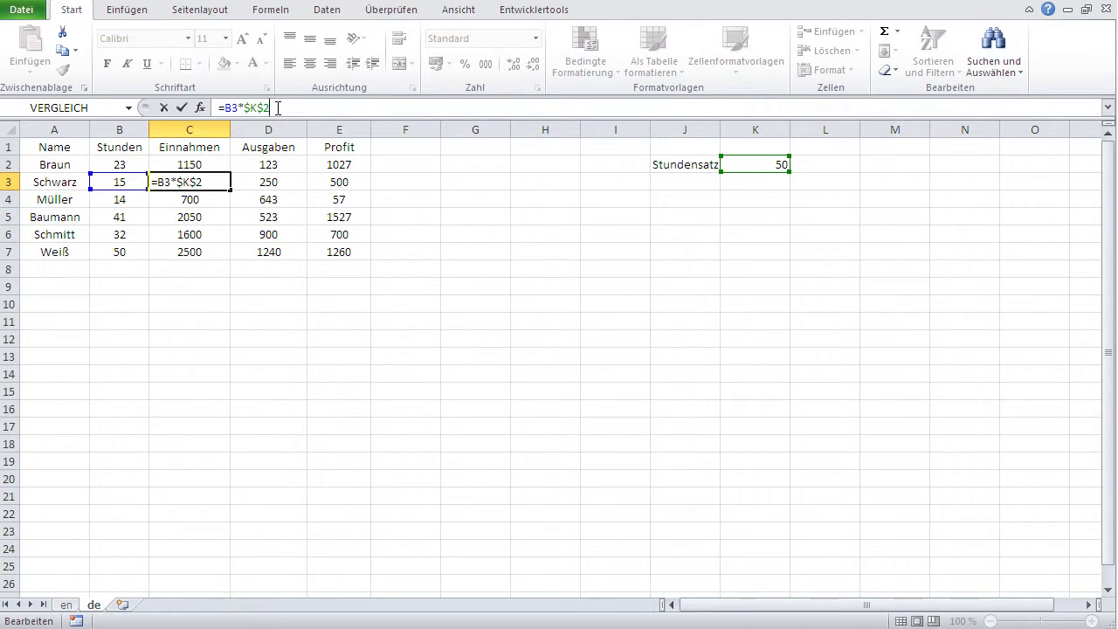
{"action": "key", "text": "Return"}
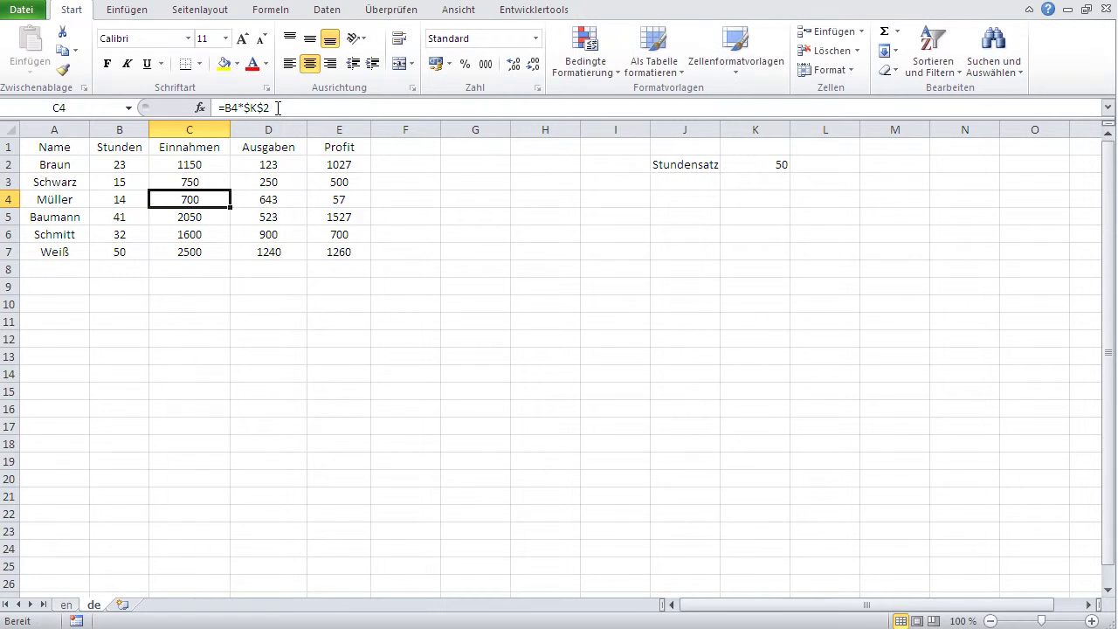
{"action": "left_click", "coordinate": [278, 107]}
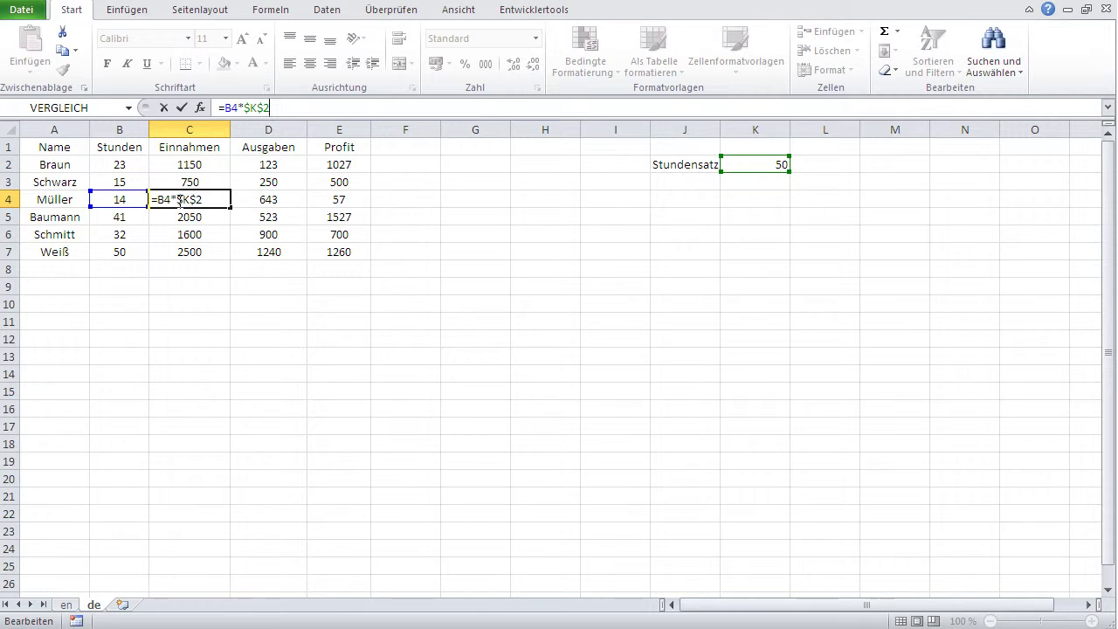
{"action": "left_click", "coordinate": [210, 283]}
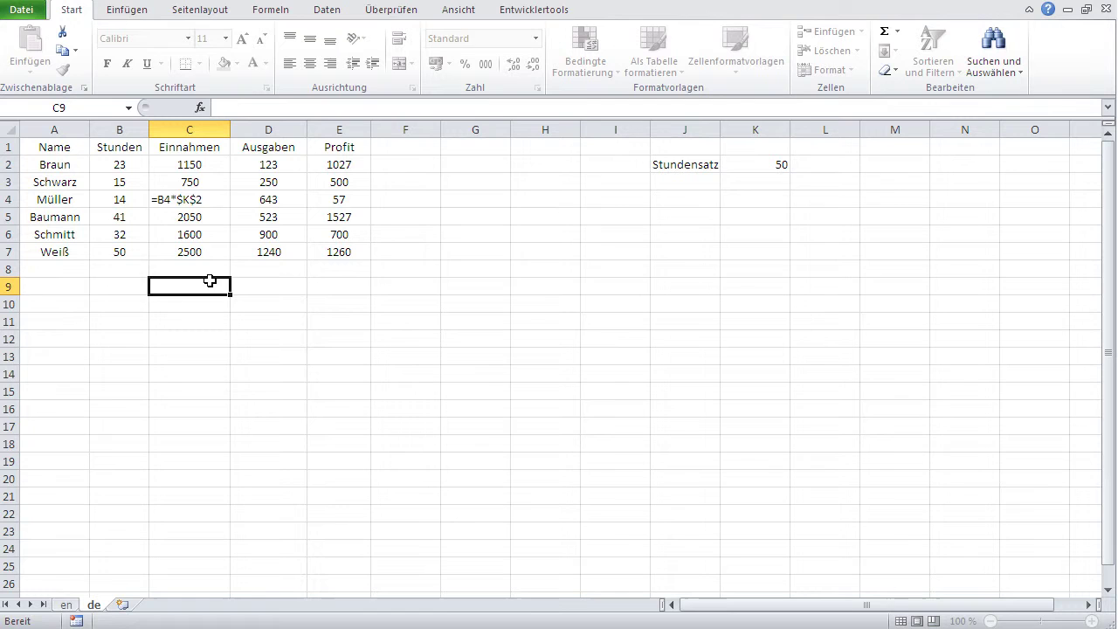
Enter =B2*$K$2 in C2 and fill it down to C7.
{"action": "left_click", "coordinate": [195, 169]}
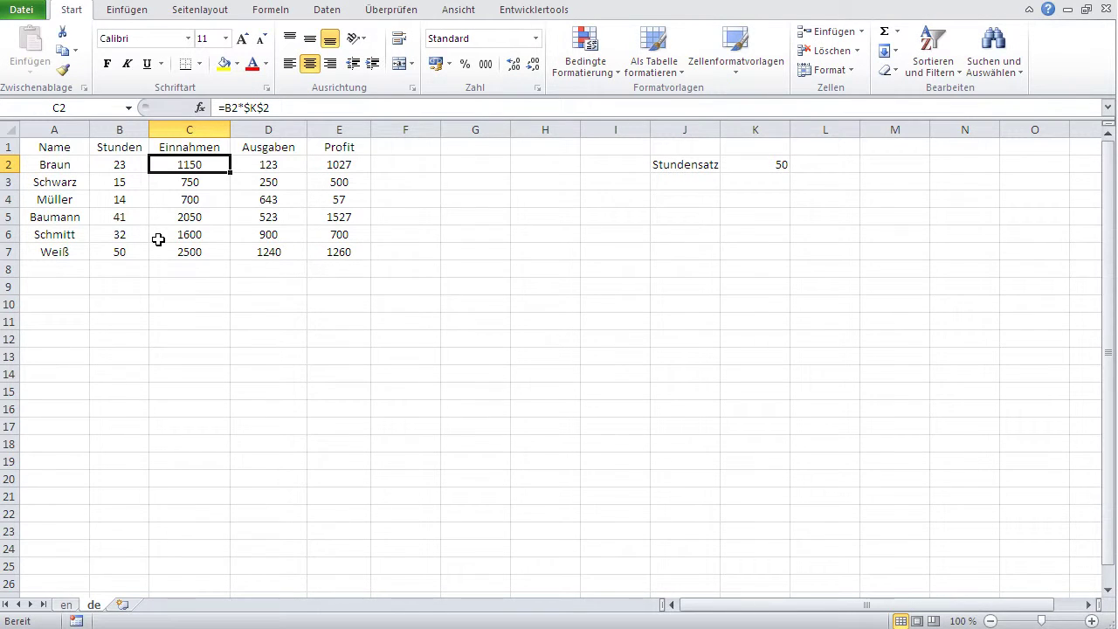
{"action": "type", "text": "="}
{"action": "left_click", "coordinate": [114, 162]}
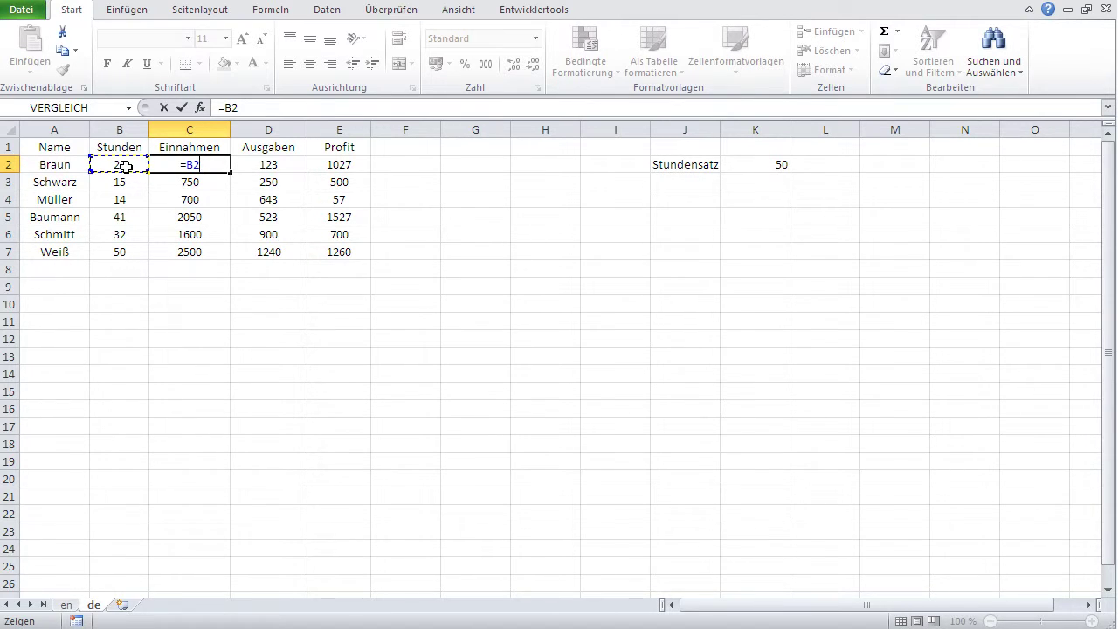
{"action": "type", "text": "*"}
{"action": "left_click", "coordinate": [757, 166]}
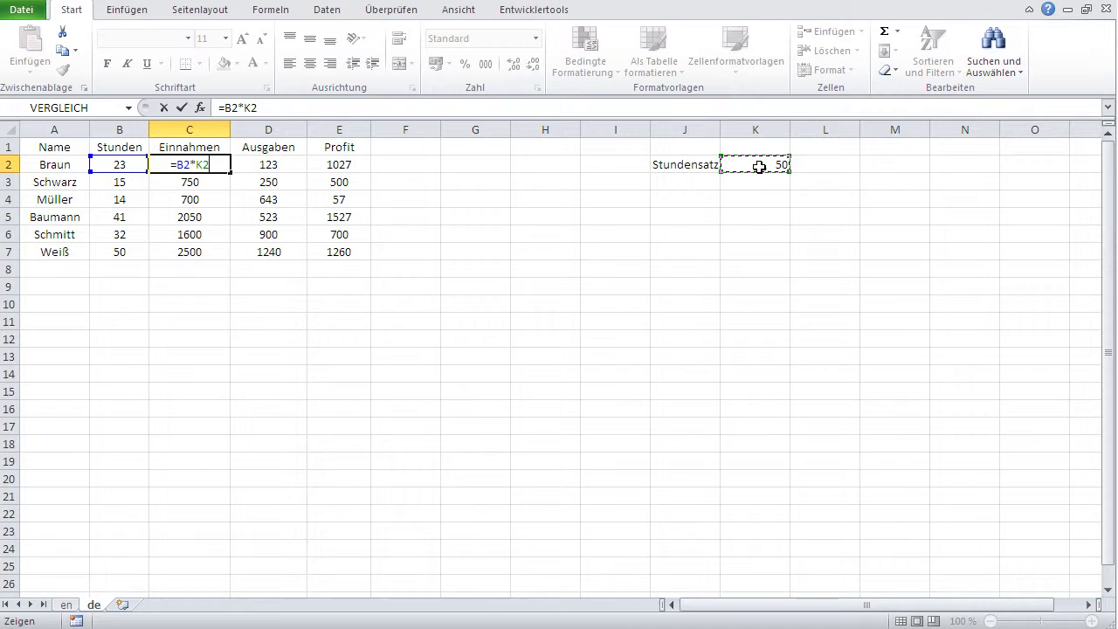
{"action": "key", "text": "F4"}
{"action": "key", "text": "Return"}
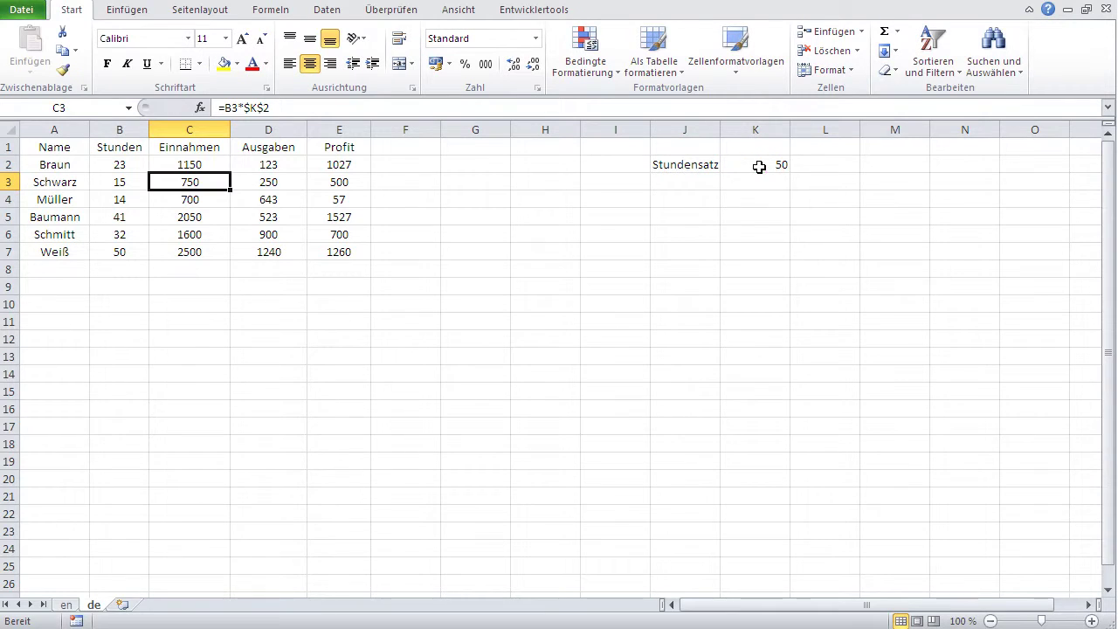
{"action": "left_click", "coordinate": [204, 164]}
{"action": "left_click_drag", "start_coordinate": [230, 173], "coordinate": [228, 262]}
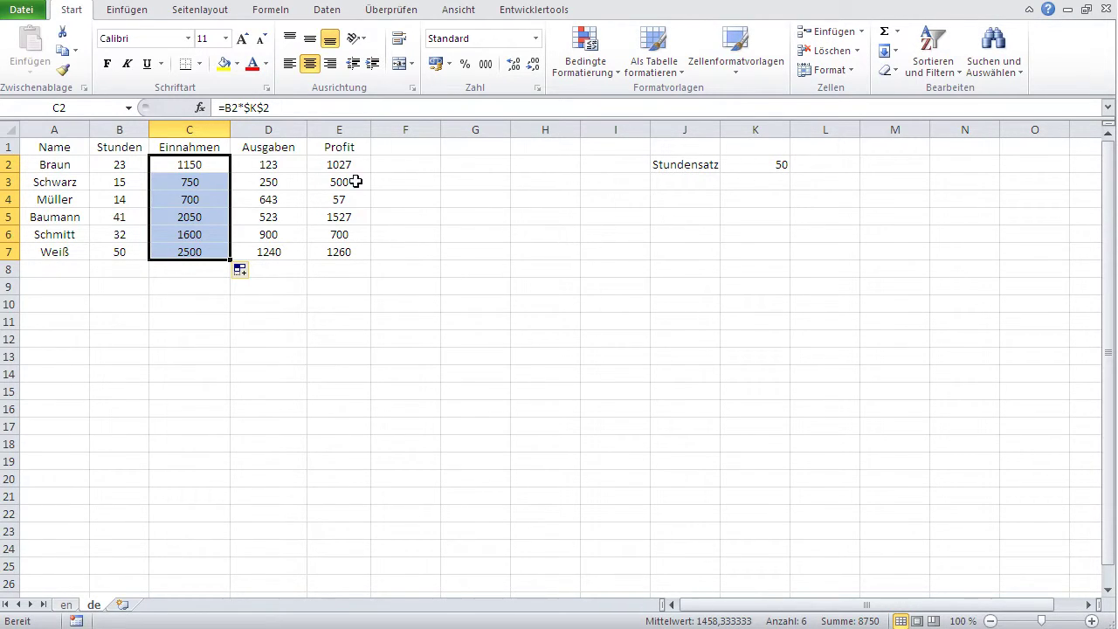
Delete the Ausgaben column and enter the label Ausgaben in I3 with 560 in J3.
{"action": "left_click", "coordinate": [279, 129]}
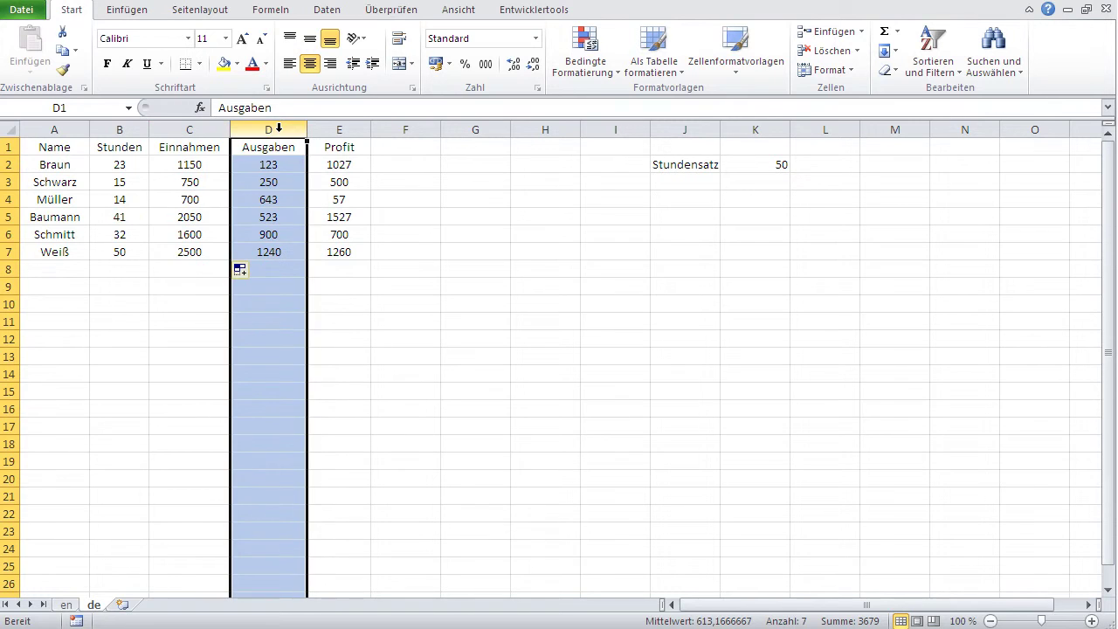
{"action": "left_click", "coordinate": [820, 54]}
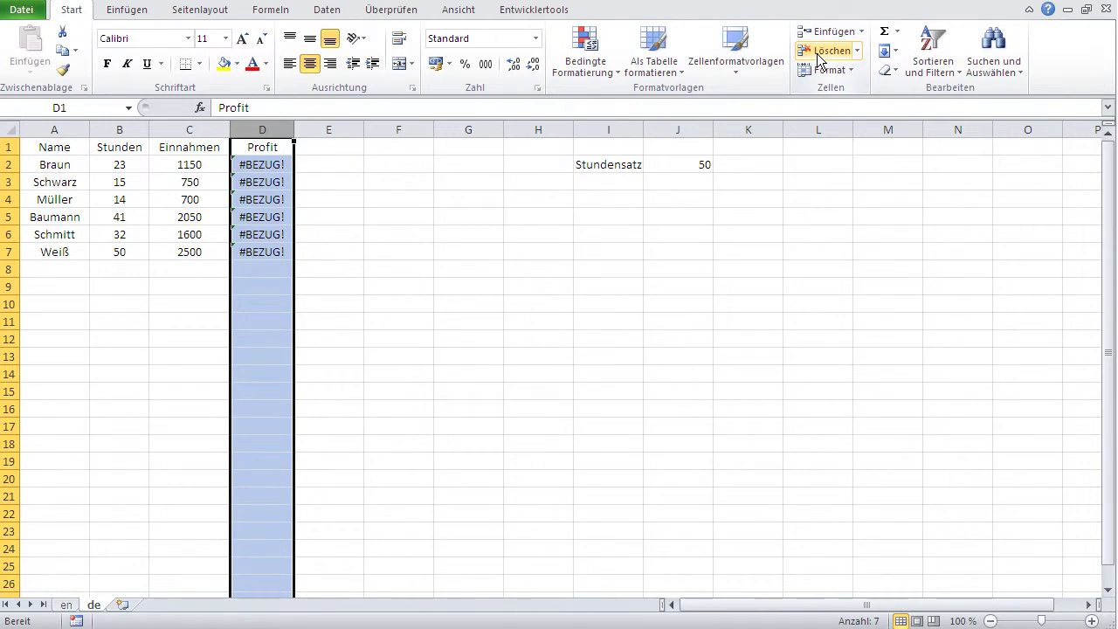
{"action": "left_click", "coordinate": [602, 185]}
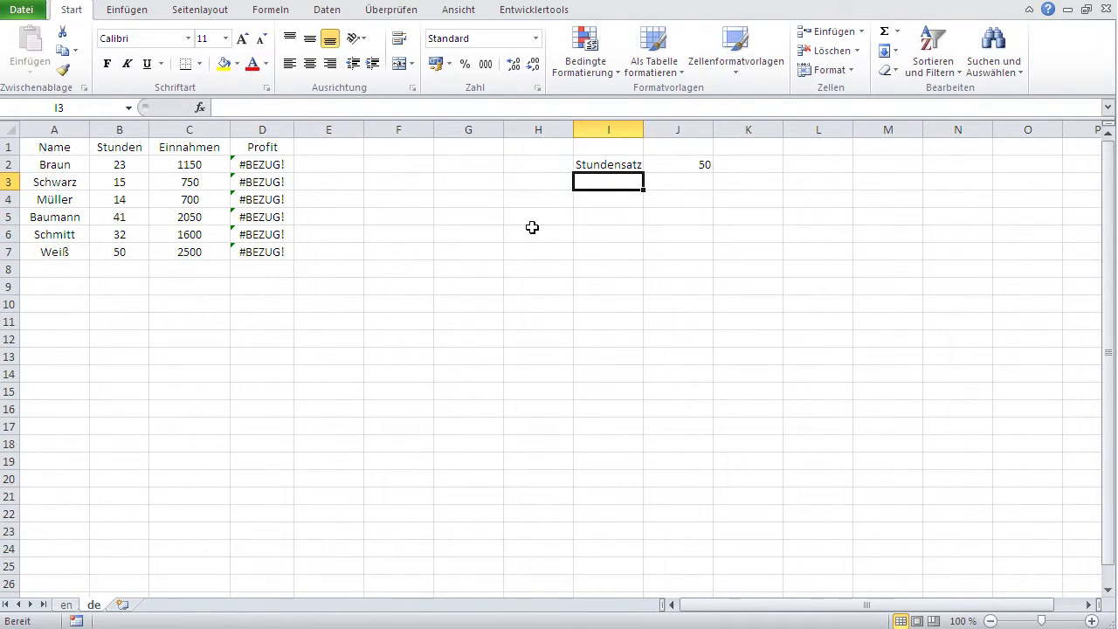
{"action": "type", "text": "Ausgaben"}
{"action": "key", "text": "Tab"}
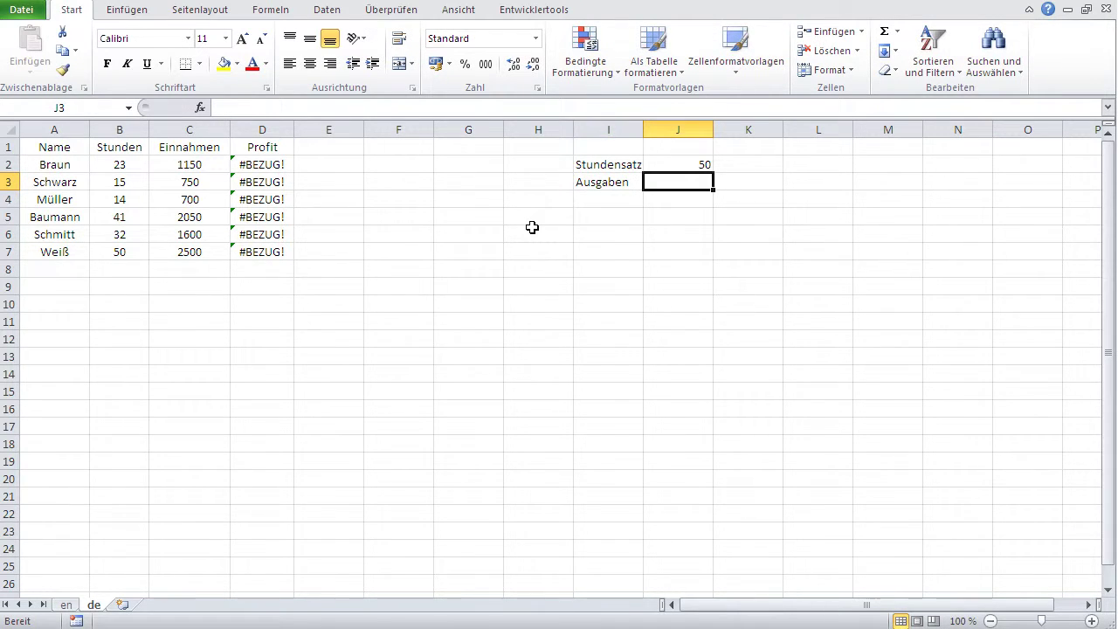
{"action": "type", "text": "560"}
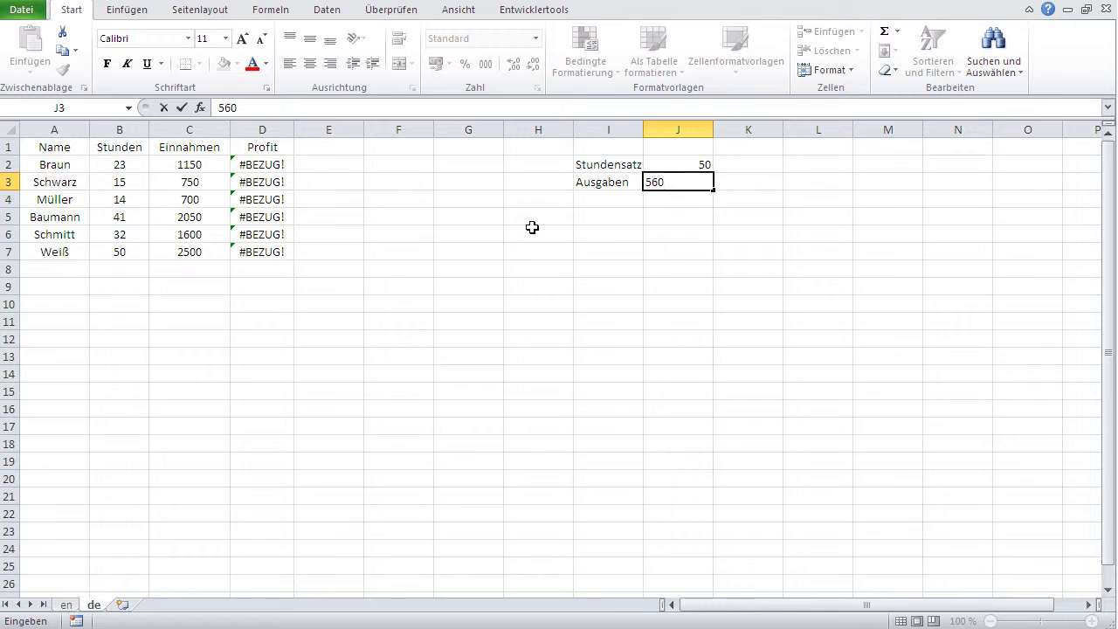
{"action": "key", "text": "Return"}
Clear the #BEZUG! errors from Profit cells D2:D7.
{"action": "left_click_drag", "start_coordinate": [267, 166], "coordinate": [264, 246]}
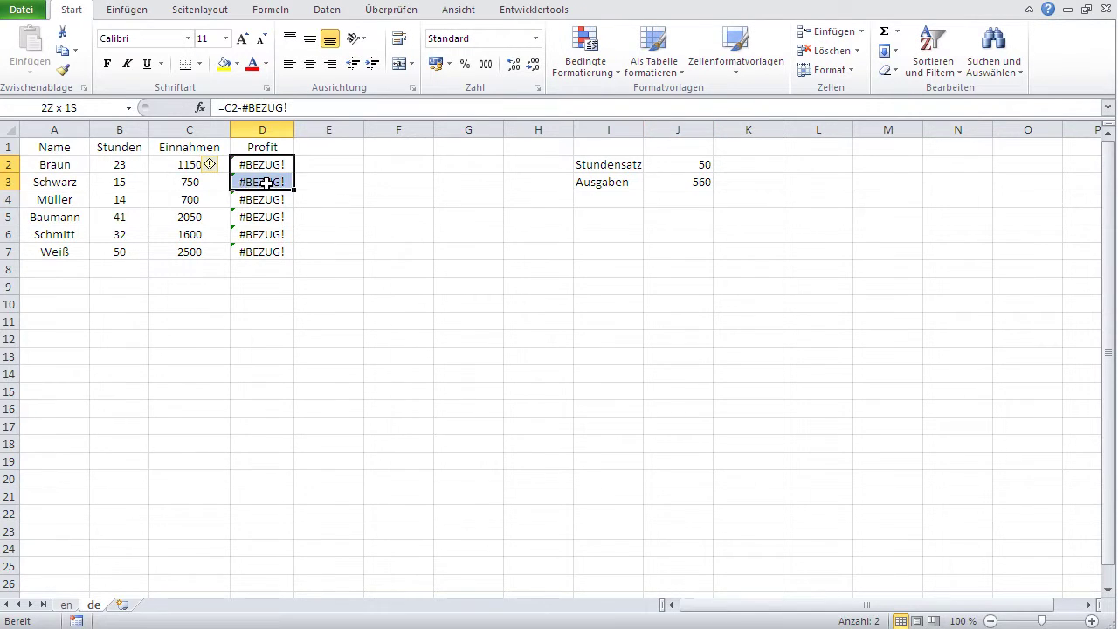
{"action": "key", "text": "Delete"}
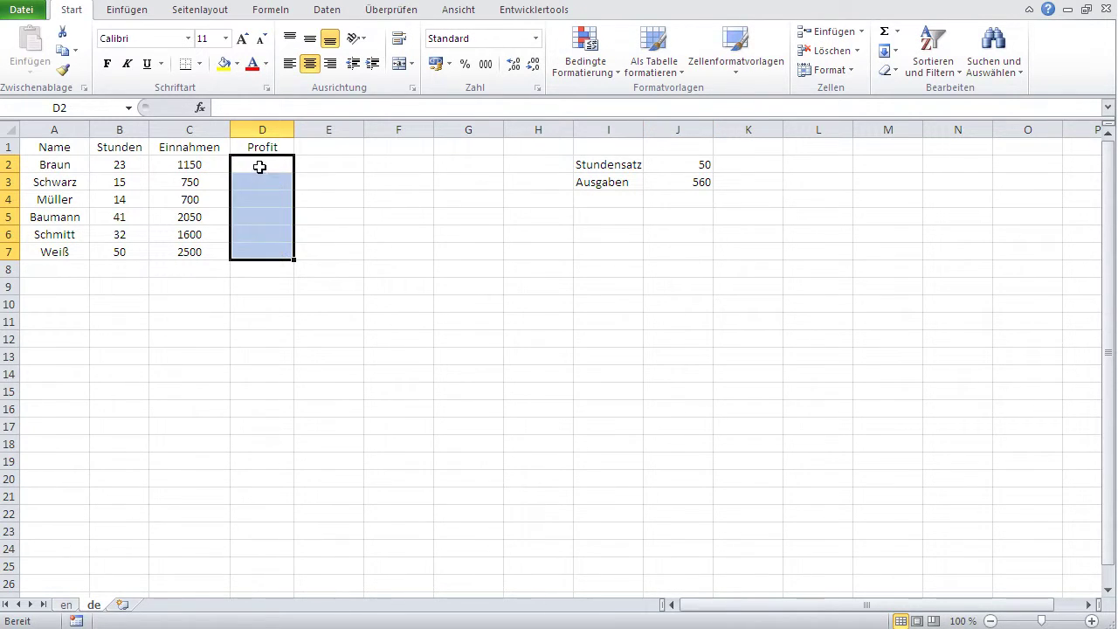
{"action": "left_click", "coordinate": [261, 165]}
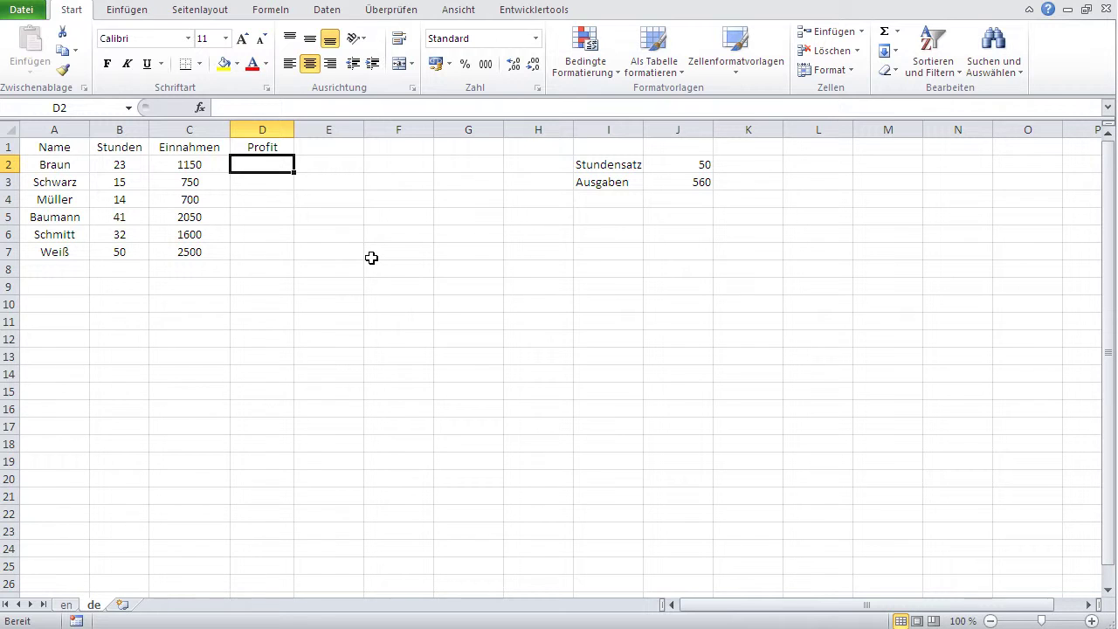
Enter =C2-$J$3 in D2 and fill it down to D7, giving 590 to 1940.
{"action": "type", "text": "="}
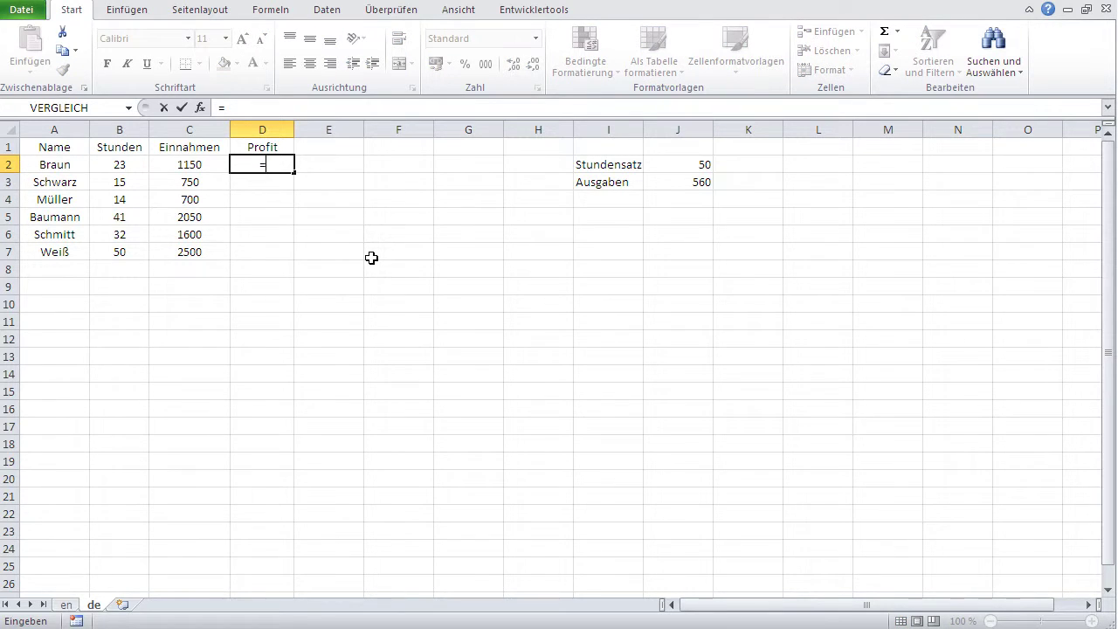
{"action": "left_click", "coordinate": [194, 167]}
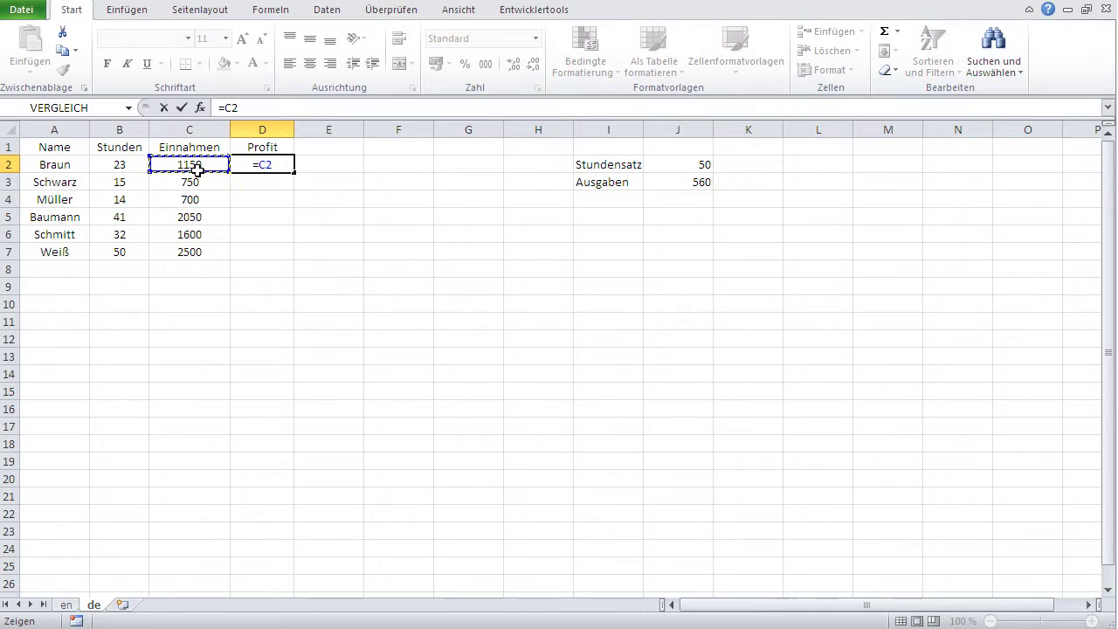
{"action": "type", "text": "-"}
{"action": "left_click", "coordinate": [689, 179]}
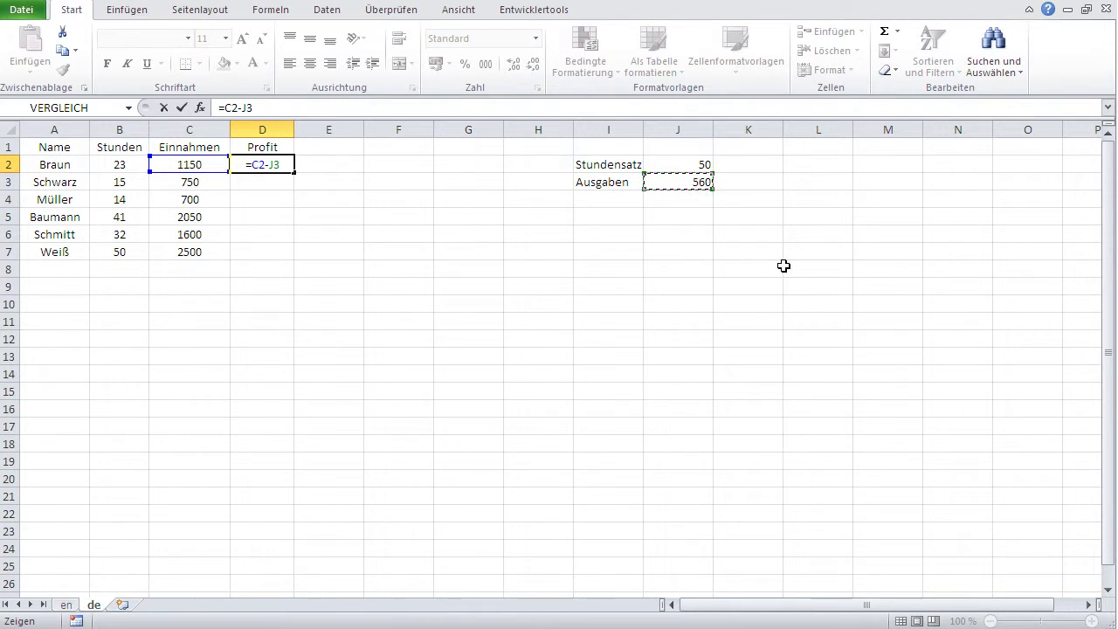
{"action": "key", "text": "F4"}
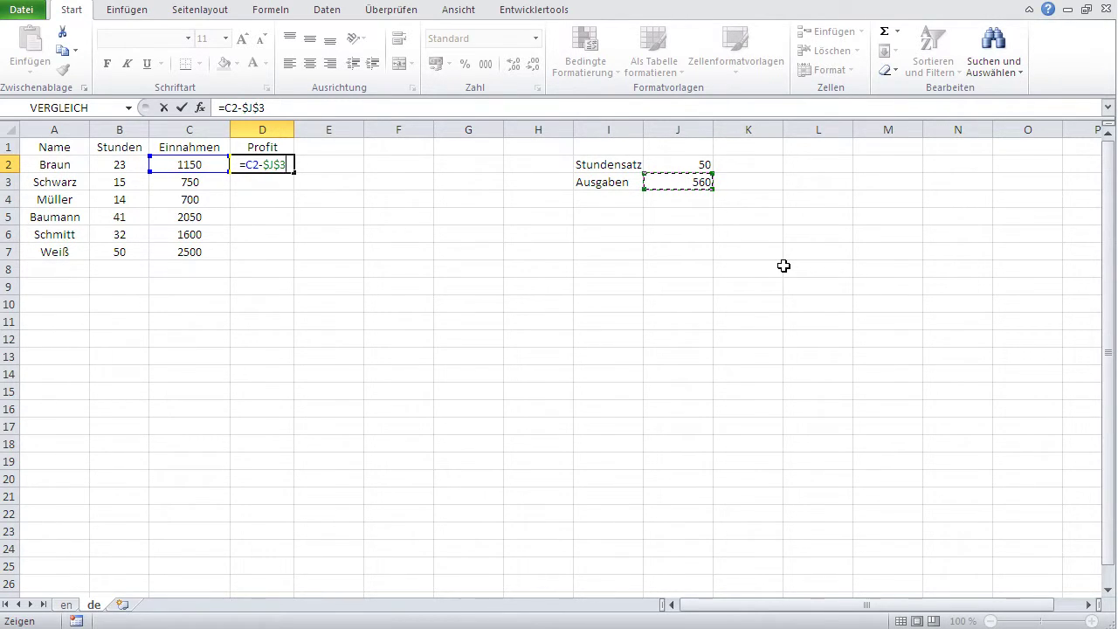
{"action": "key", "text": "Return"}
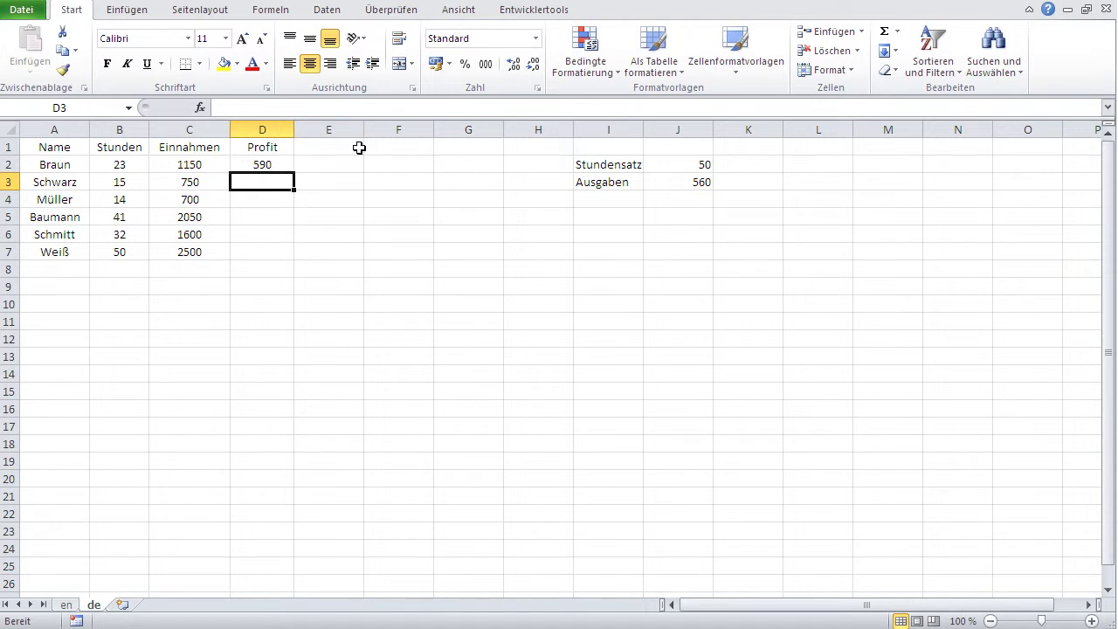
{"action": "left_click", "coordinate": [268, 166]}
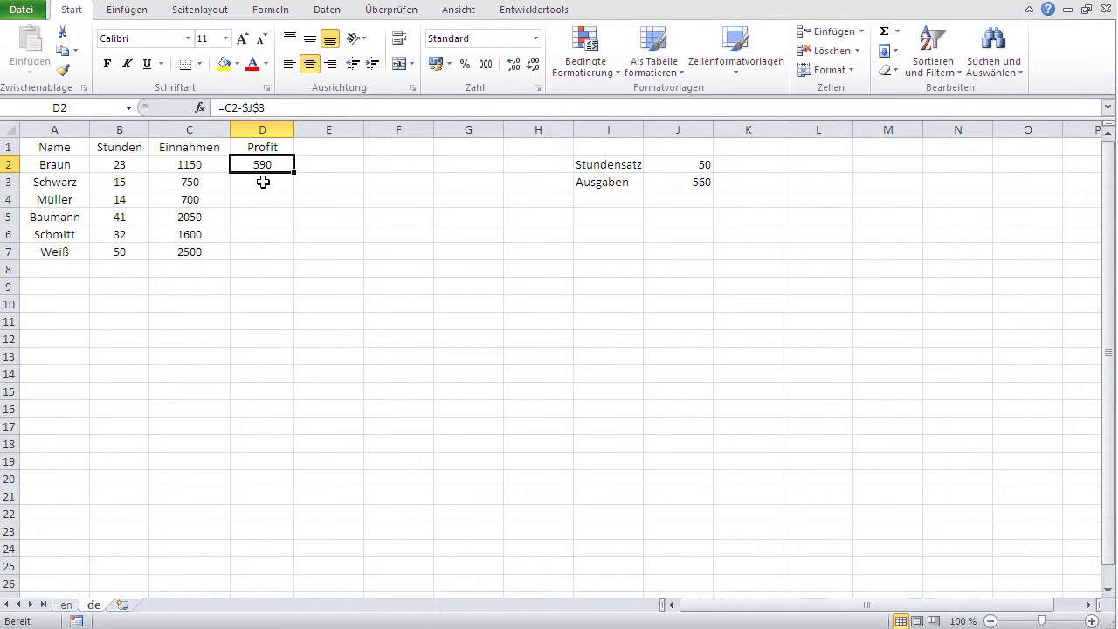
{"action": "left_click_drag", "start_coordinate": [295, 173], "coordinate": [292, 257]}
{"action": "left_click", "coordinate": [279, 309]}
{"action": "left_click", "coordinate": [266, 166]}
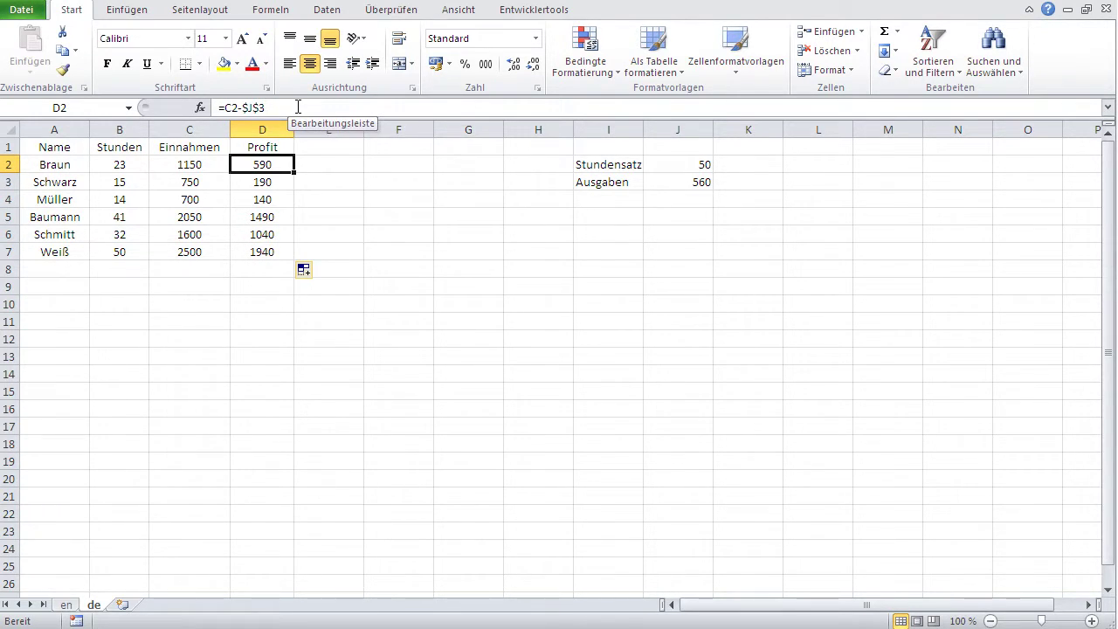
{"action": "key", "text": "Down"}
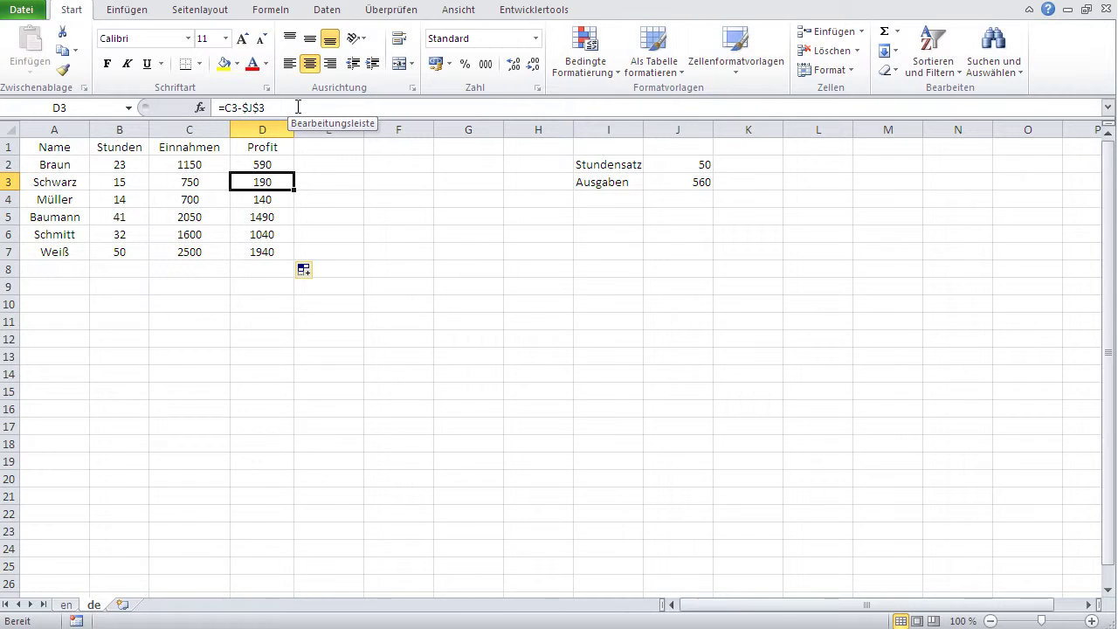
{"action": "key", "text": "Down"}
{"action": "key", "text": "Down"}
{"action": "key", "text": "Up"}
{"action": "key", "text": "Up"}
{"action": "key", "text": "Up"}
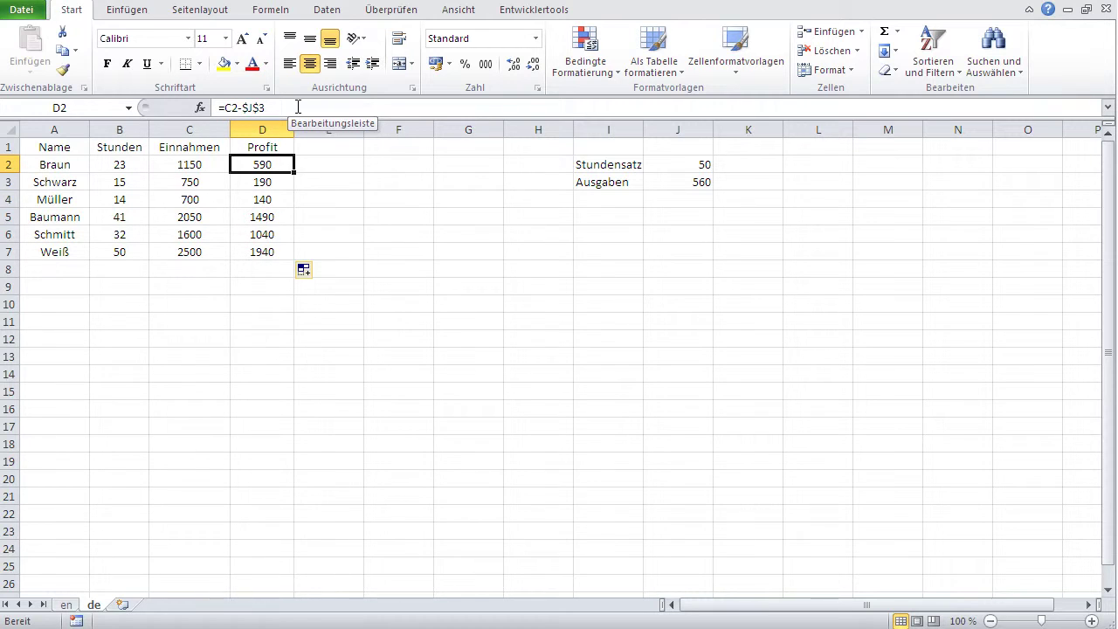